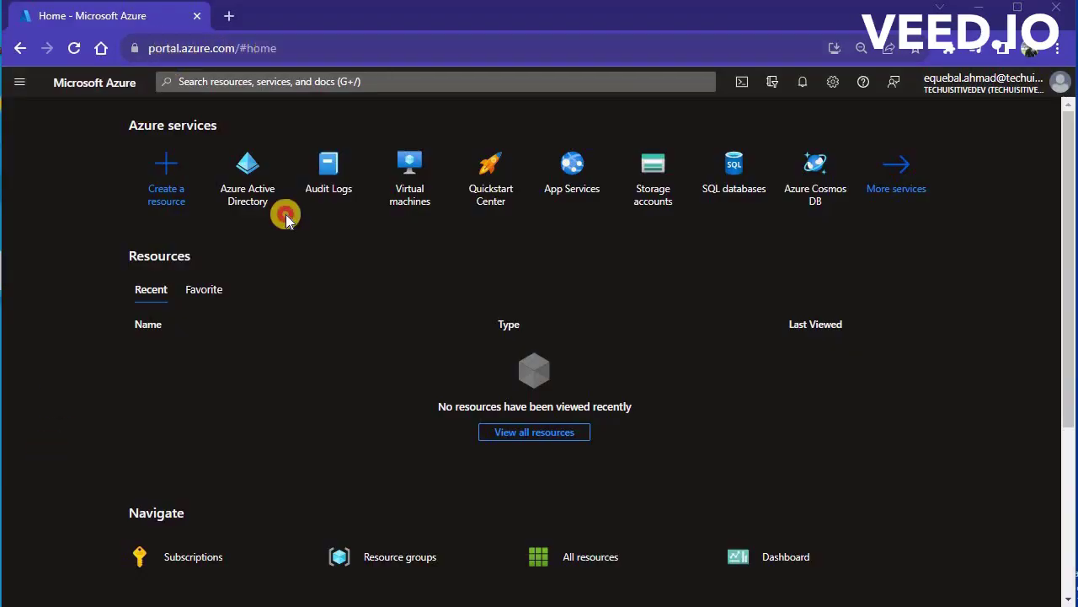
Open the device settings in Azure Active Directory and look through the join, registration and local administrator options.
{"action": "left_click", "coordinate": [284, 45]}
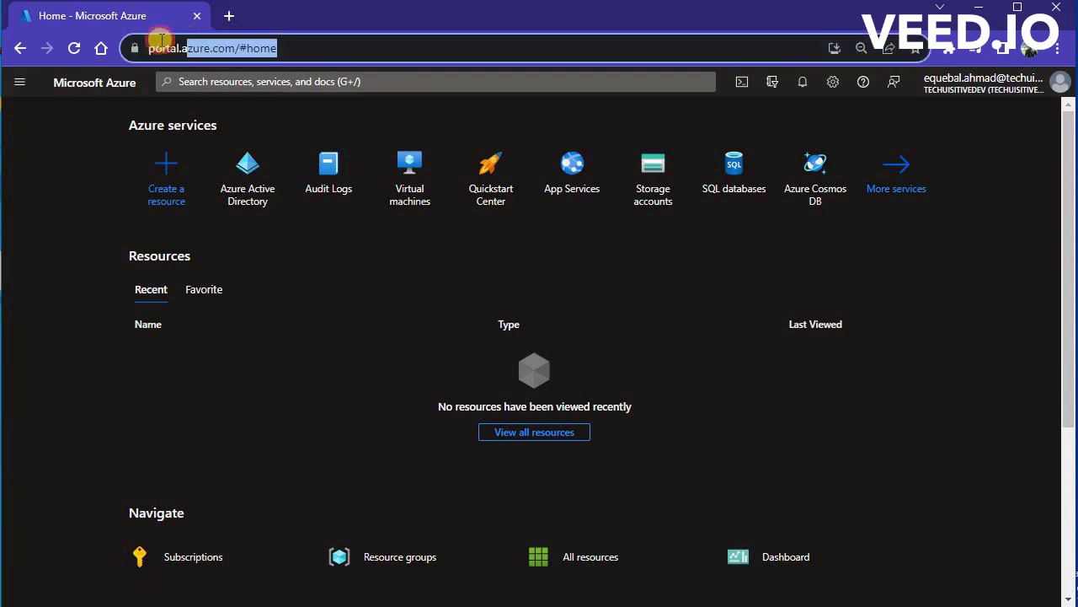
{"action": "left_click", "coordinate": [344, 51]}
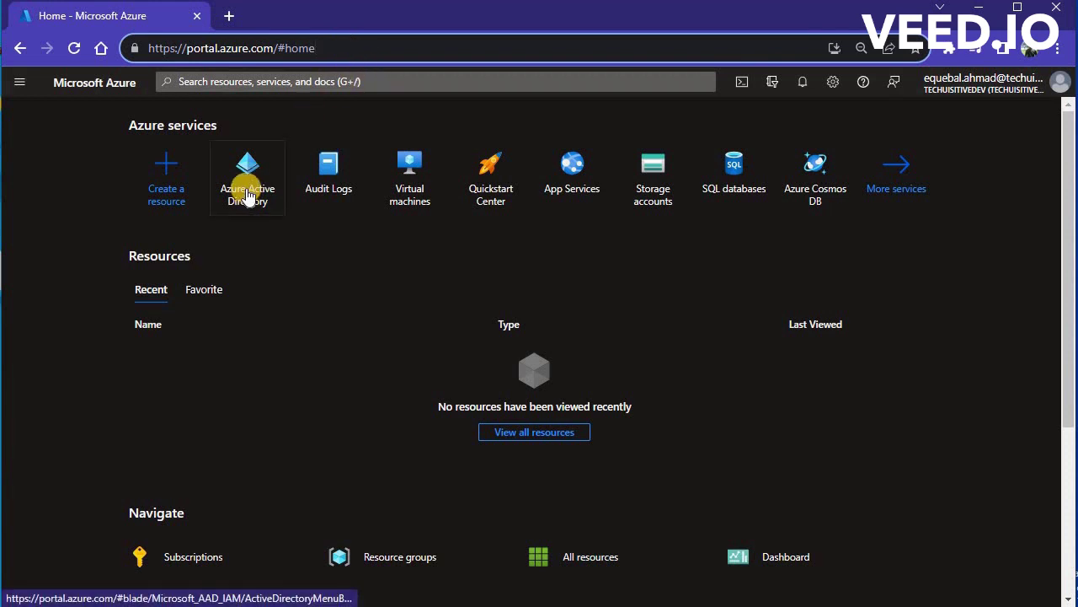
{"action": "mouse_move", "coordinate": [248, 195]}
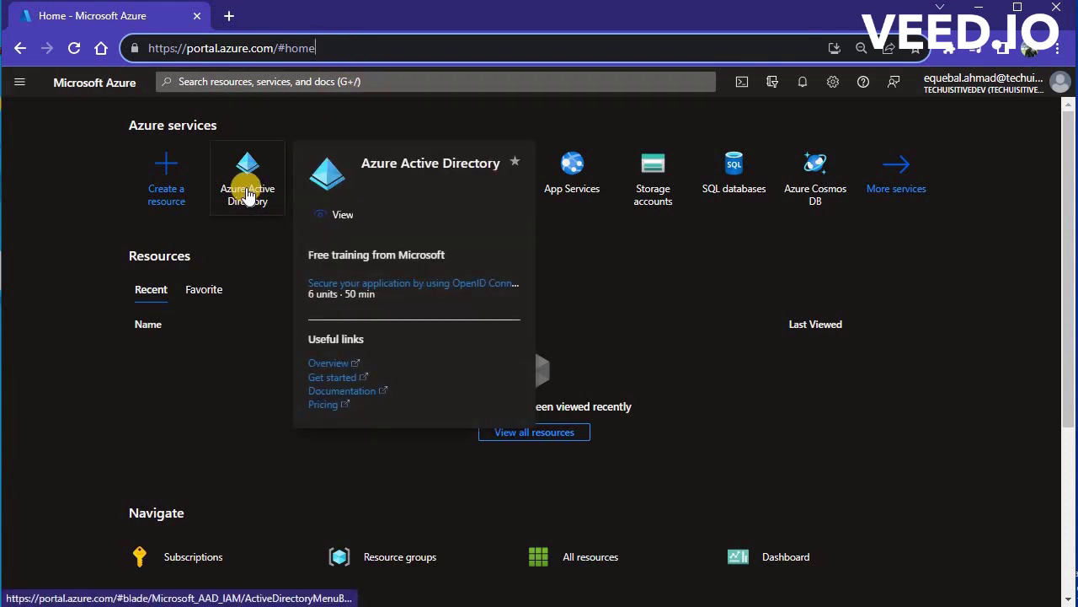
{"action": "left_click", "coordinate": [248, 194]}
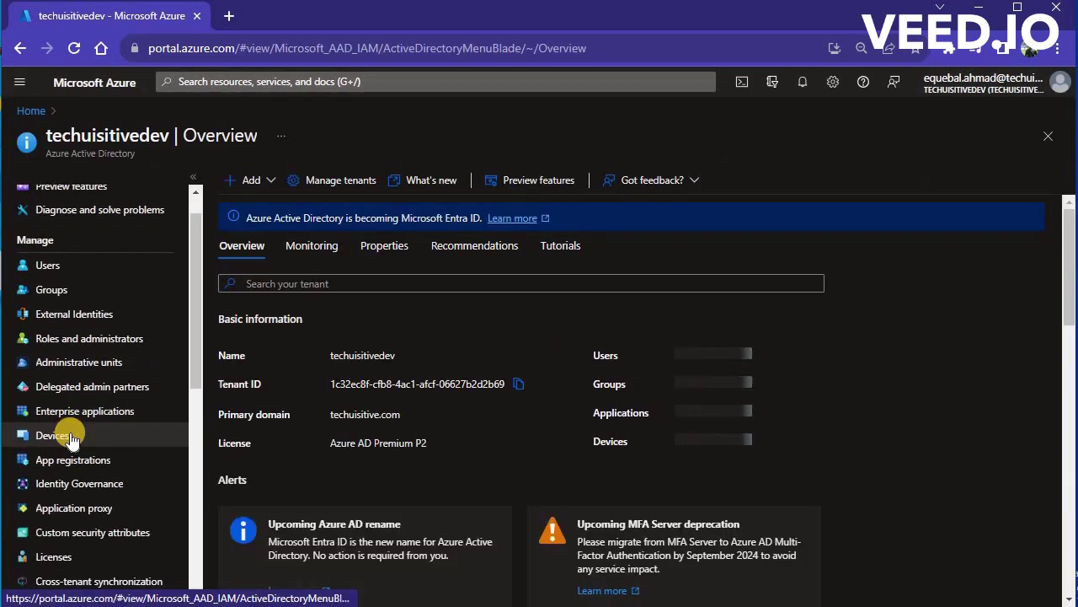
{"action": "scroll", "coordinate": [41, 429], "scroll_direction": "down", "scroll_amount": 1}
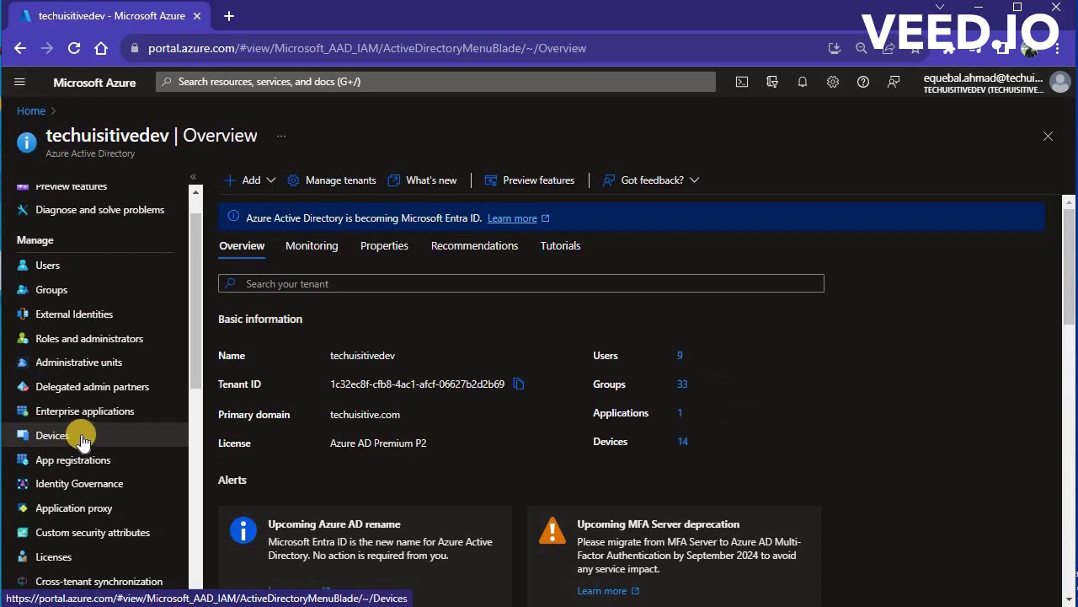
{"action": "left_click", "coordinate": [52, 434]}
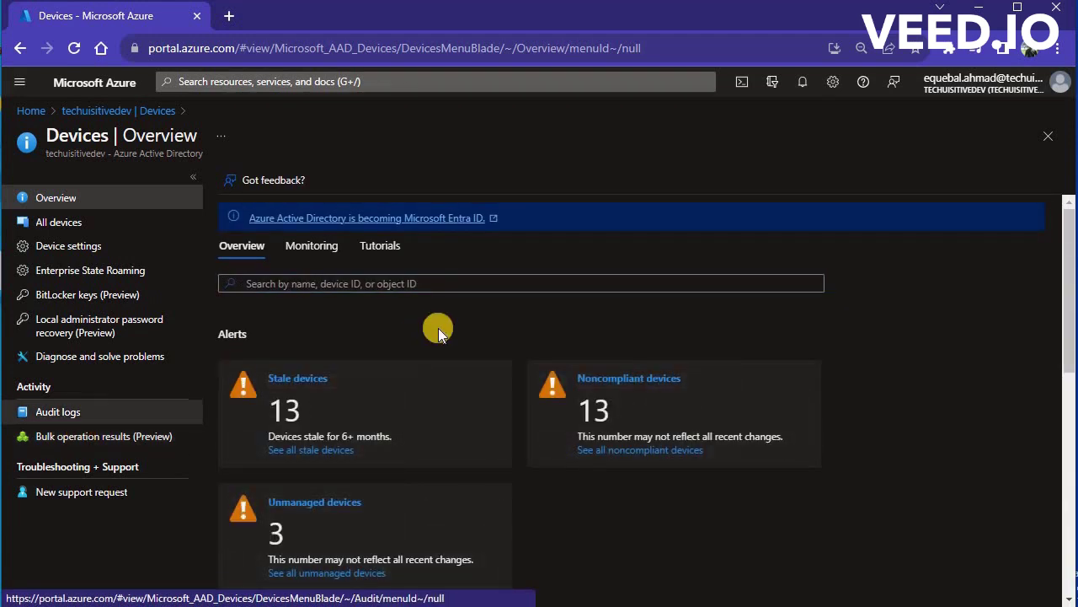
{"action": "left_click", "coordinate": [121, 250]}
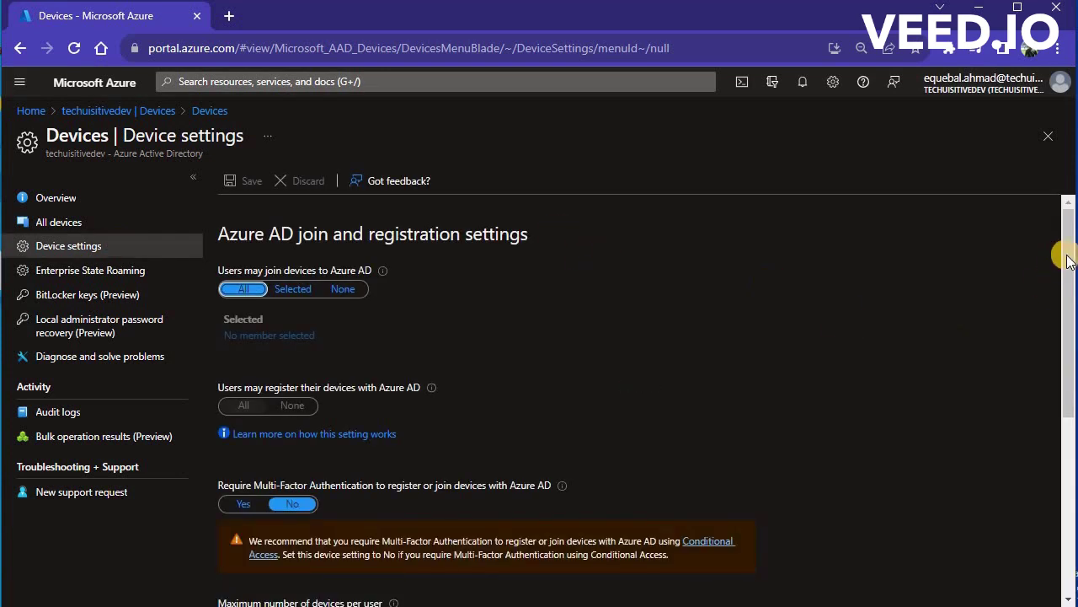
{"action": "left_click_drag", "start_coordinate": [1069, 261], "coordinate": [1070, 436]}
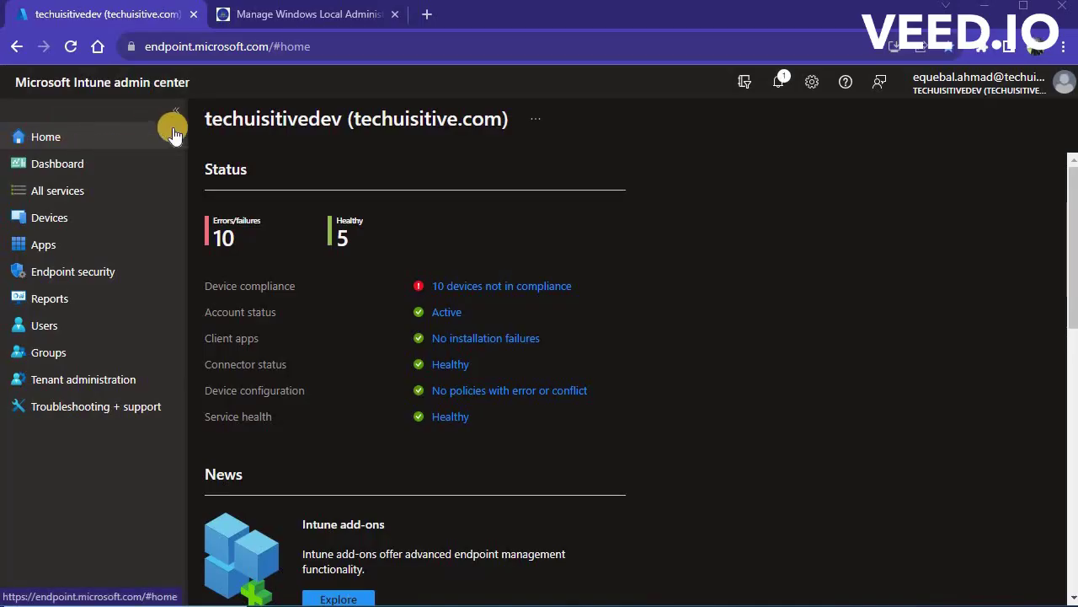
In the Microsoft Intune admin center, open the Account protection policies under Endpoint security.
{"action": "left_click", "coordinate": [113, 276]}
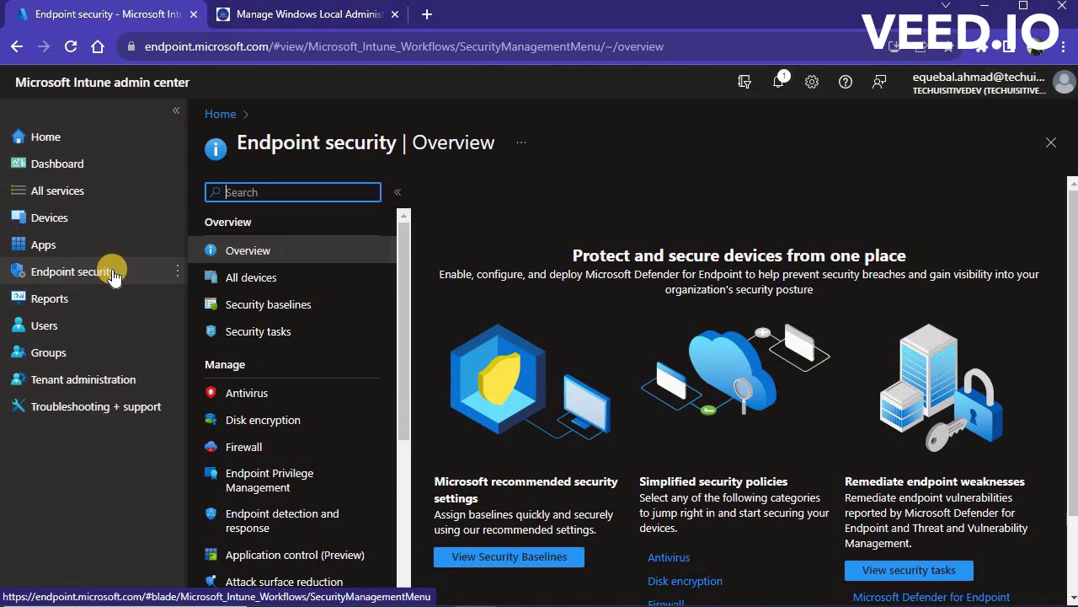
{"action": "left_click_drag", "start_coordinate": [405, 373], "coordinate": [407, 423]}
{"action": "left_click", "coordinate": [301, 476]}
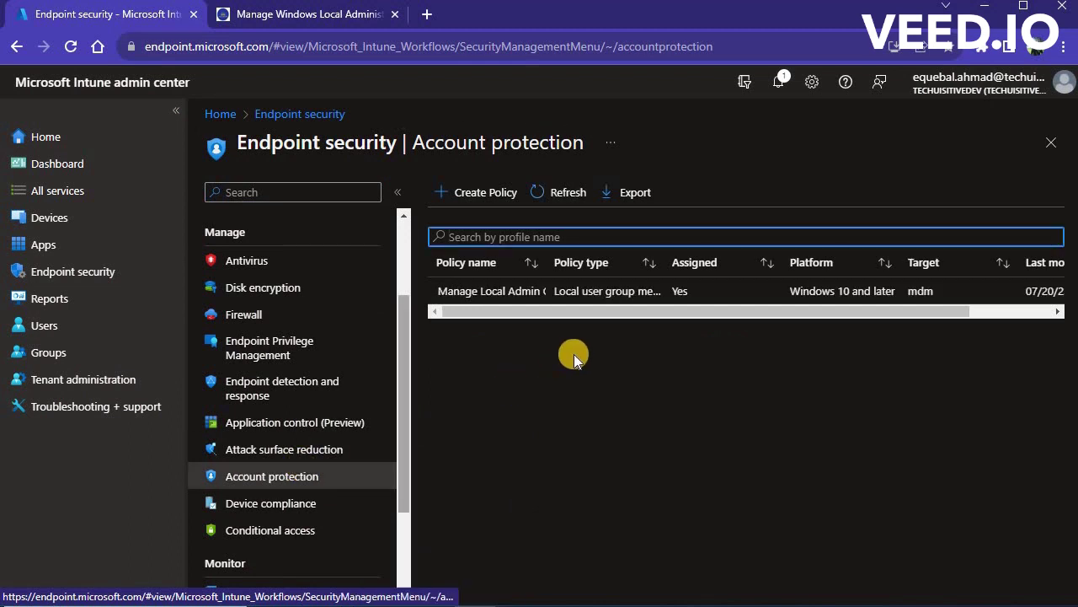
Create an account protection policy for Windows 10 and later with the Local admin password solution (Windows LAPS) (preview) profile.
{"action": "left_click", "coordinate": [463, 195]}
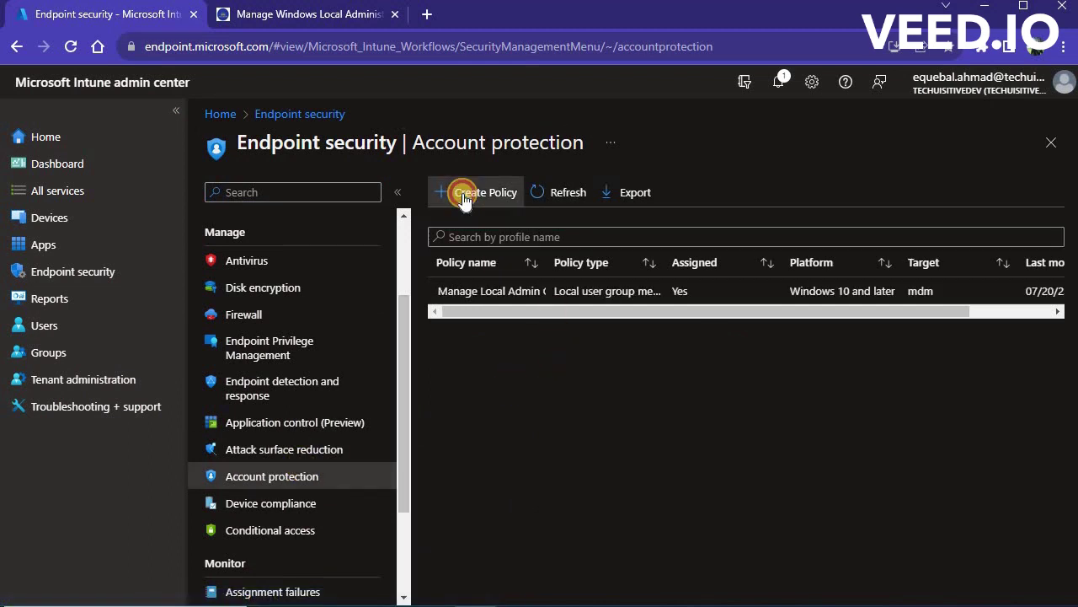
{"action": "left_click", "coordinate": [676, 210]}
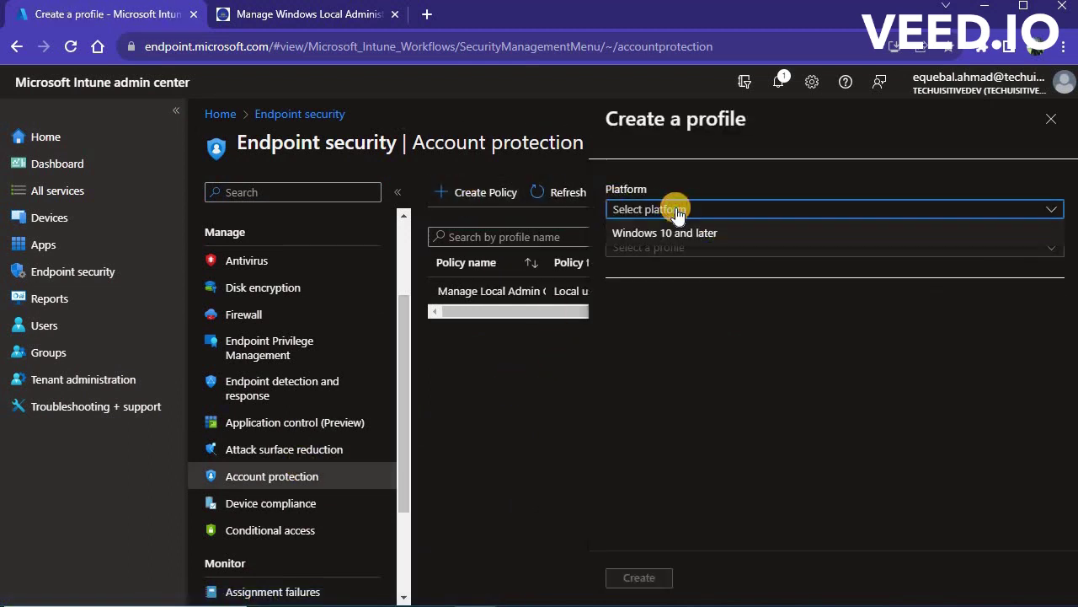
{"action": "left_click", "coordinate": [735, 232]}
{"action": "left_click", "coordinate": [767, 249]}
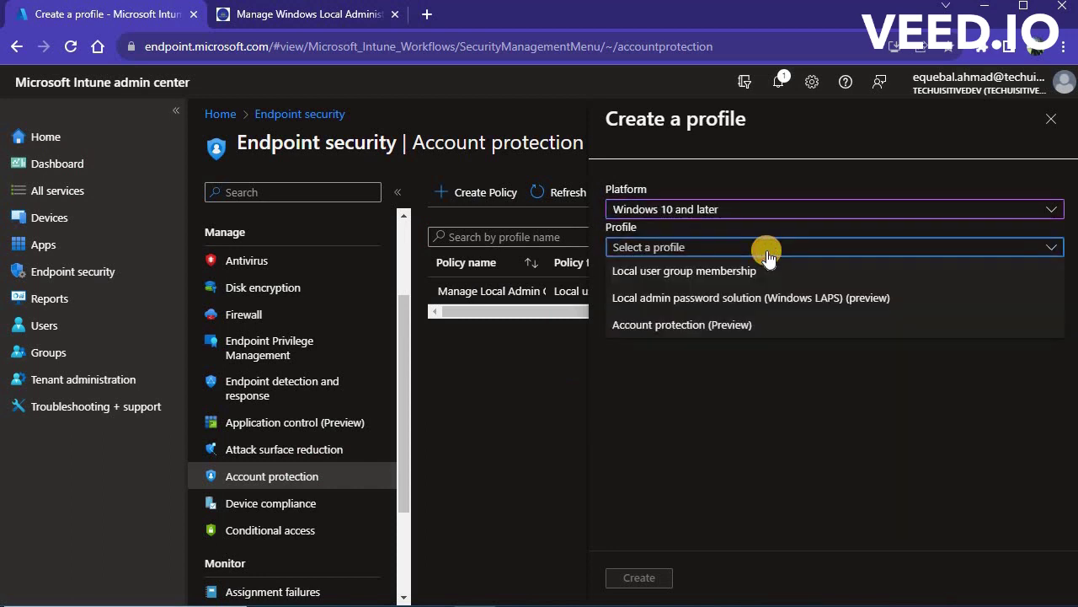
{"action": "left_click", "coordinate": [803, 305]}
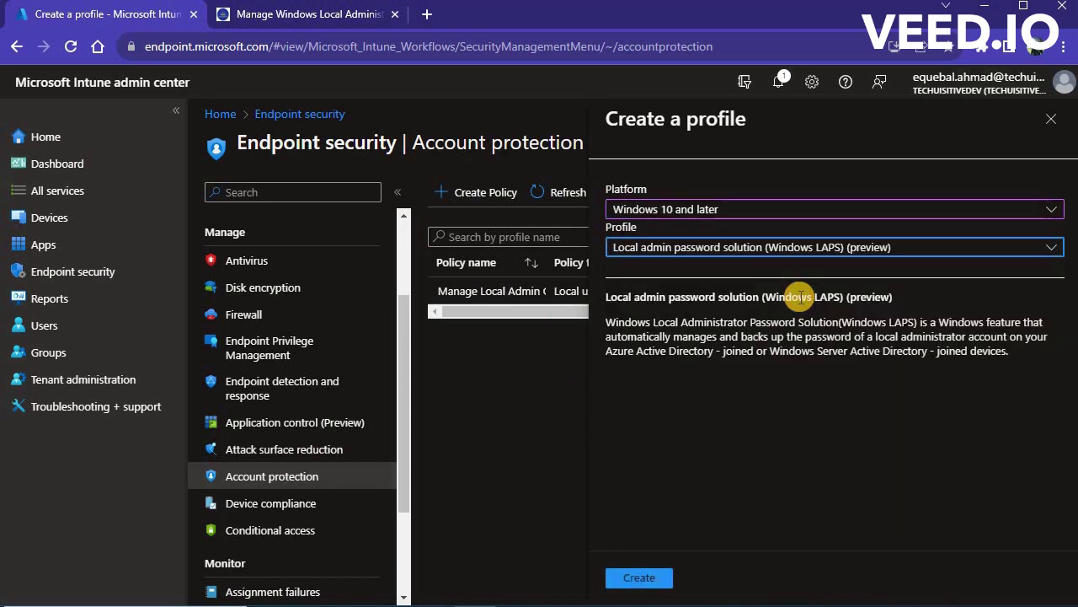
{"action": "left_click", "coordinate": [639, 580]}
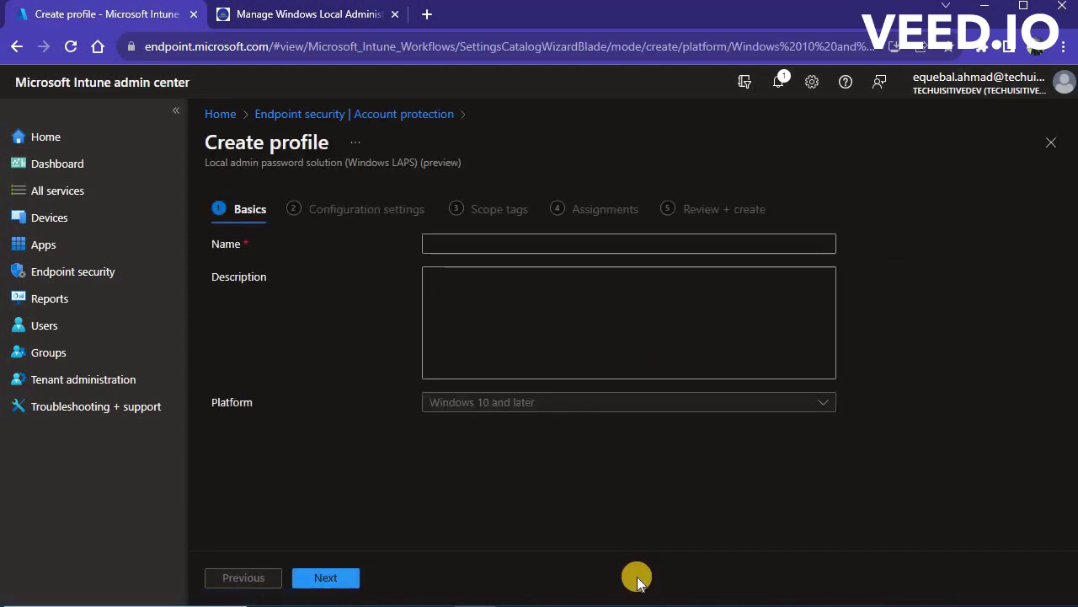
Name the profile "Windows LAPS policy for Windows 10 / 11 Devices" and continue to the configuration settings.
{"action": "left_click", "coordinate": [508, 242]}
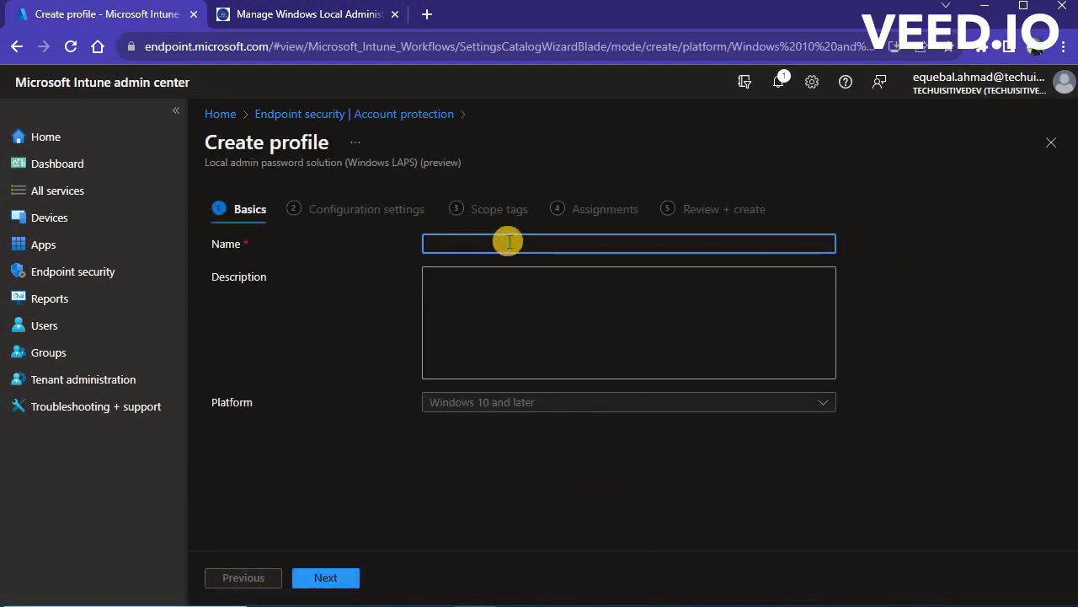
{"action": "type", "text": "Windows LAPS policy fo"}
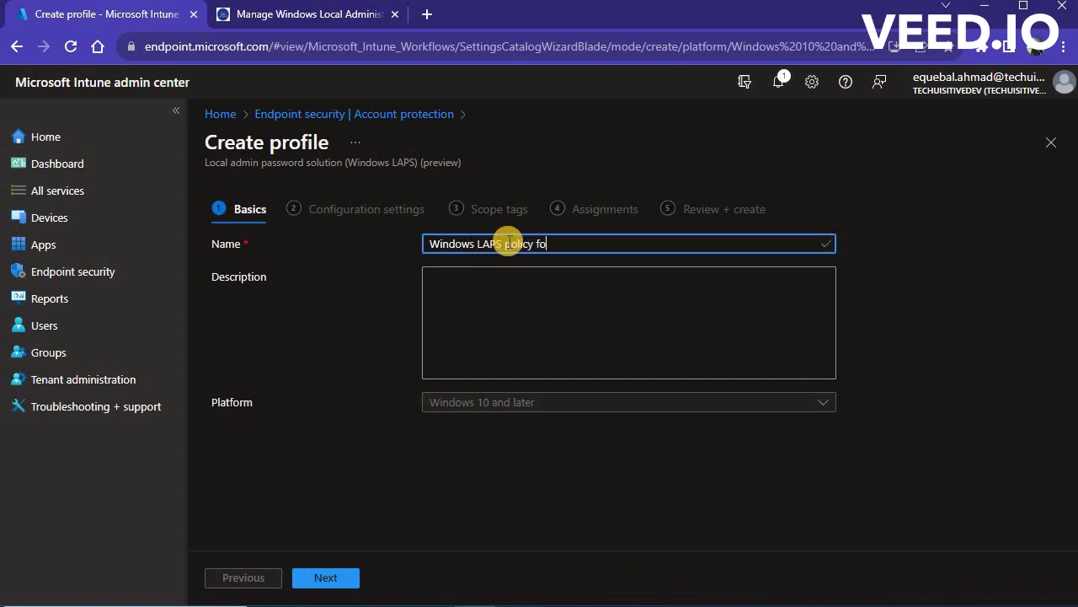
{"action": "type", "text": "r Windows 10 / 11 Devices"}
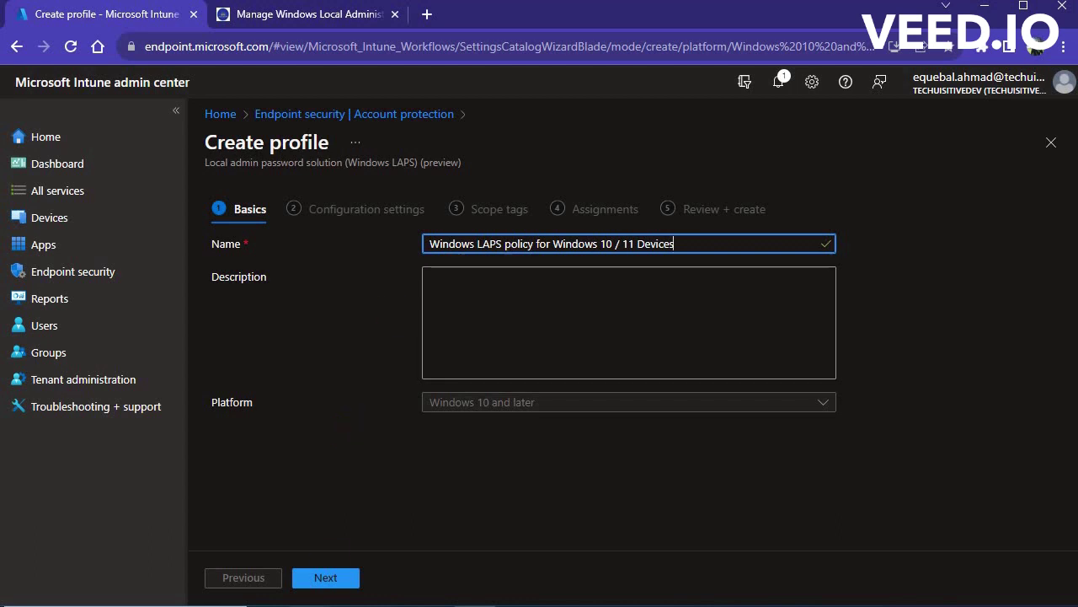
{"action": "left_click", "coordinate": [325, 580]}
{"action": "left_click", "coordinate": [325, 578]}
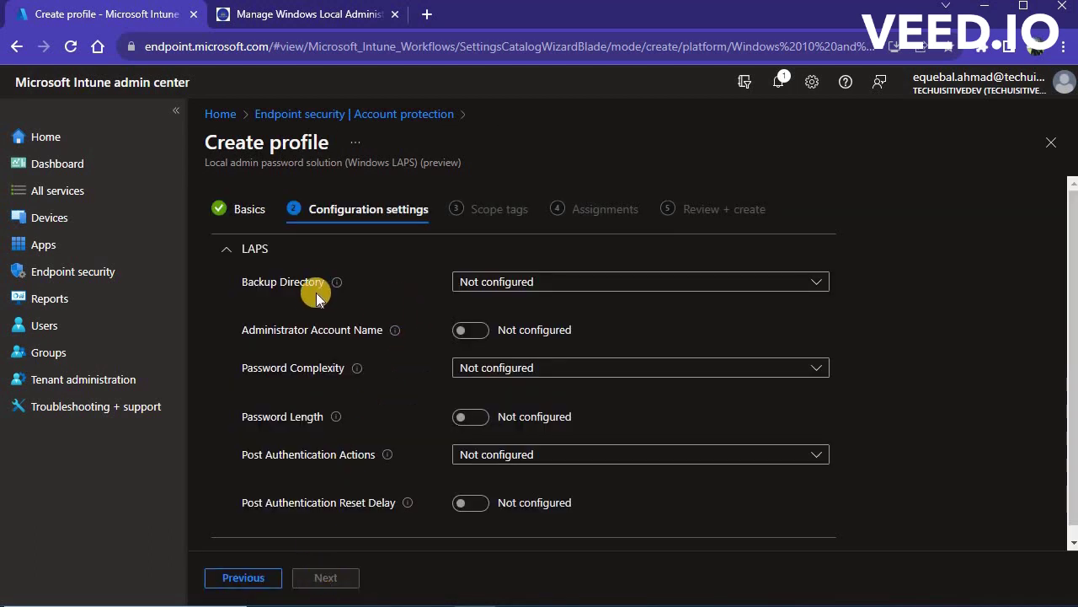
Set the LAPS backup directory to back up the password to Azure AD only.
{"action": "left_click", "coordinate": [632, 281]}
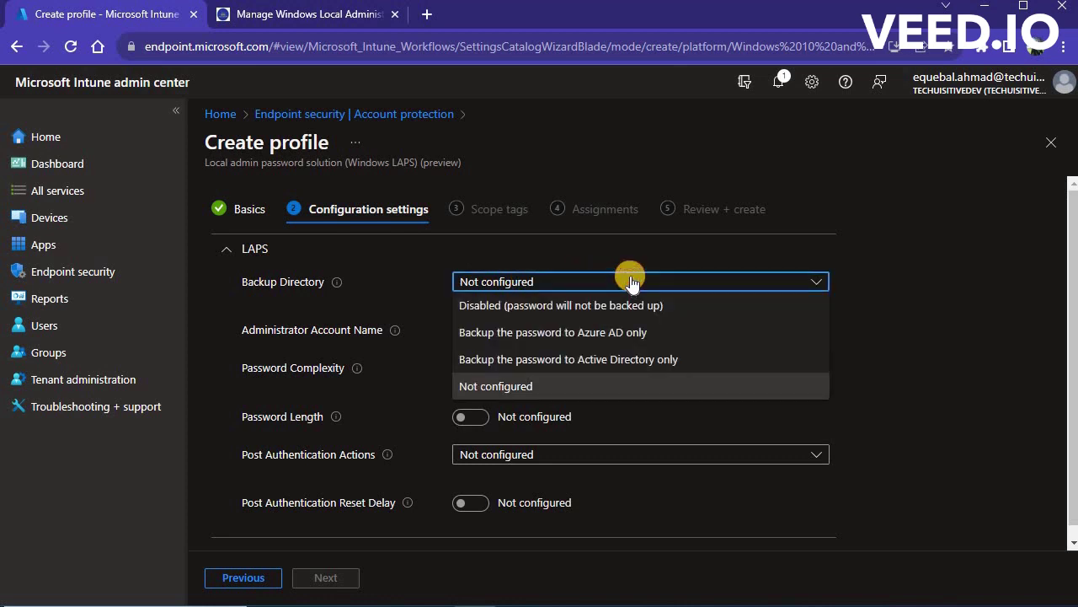
{"action": "left_click", "coordinate": [633, 332]}
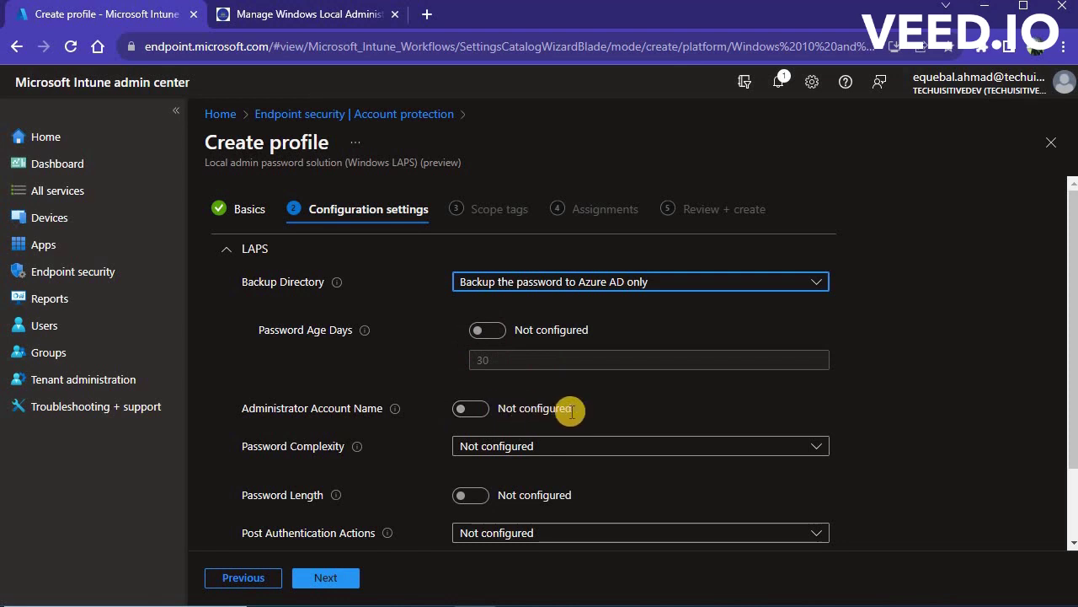
{"action": "left_click", "coordinate": [479, 409]}
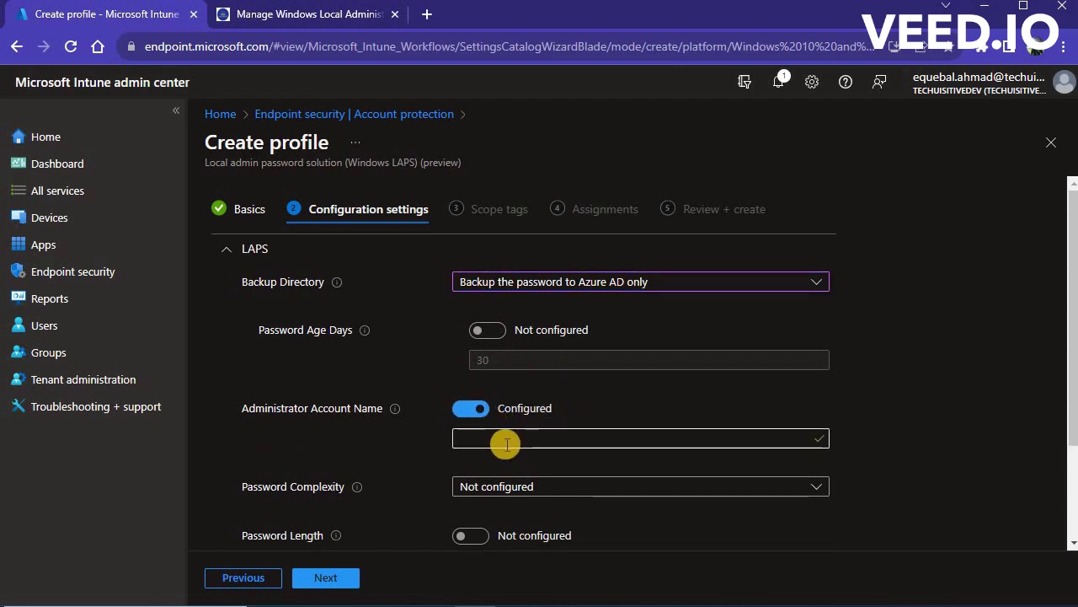
{"action": "left_click", "coordinate": [505, 444]}
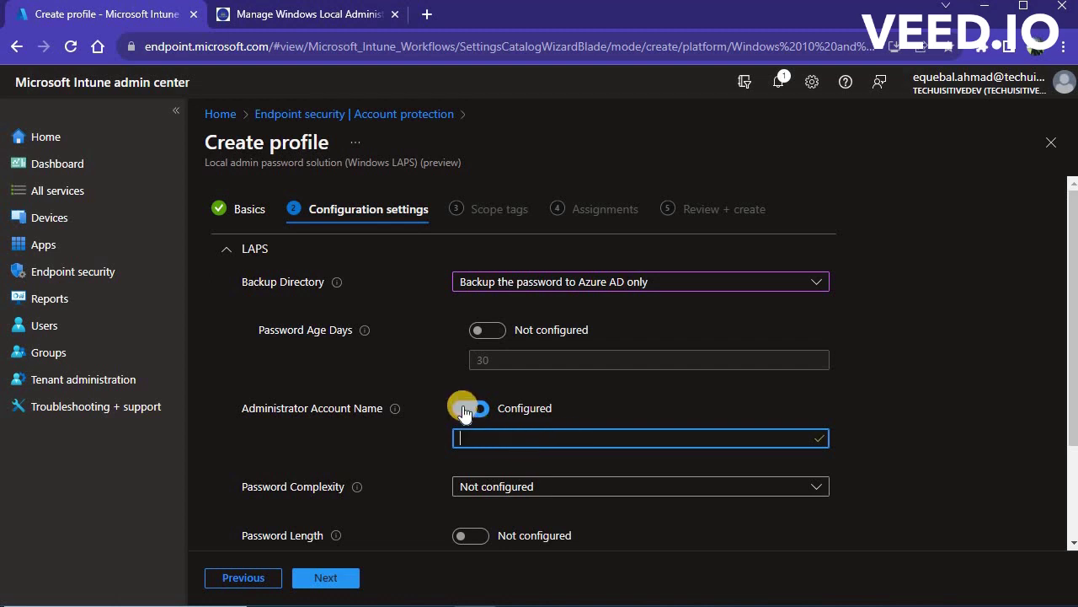
{"action": "left_click", "coordinate": [461, 410]}
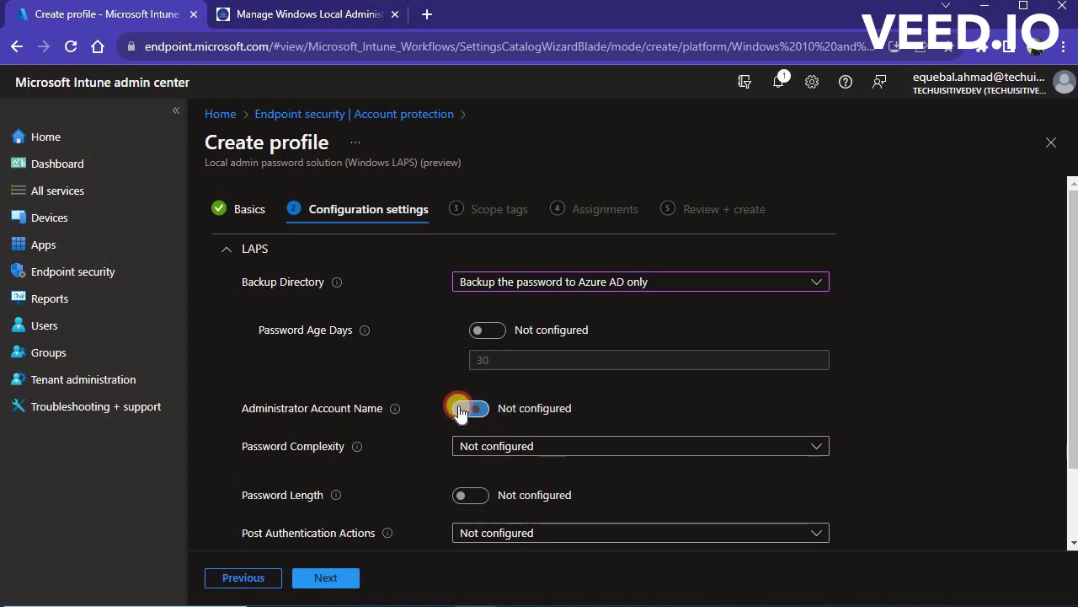
Set the password complexity to large letters + small letters + numbers + special characters and configure a password length of 16.
{"action": "left_click", "coordinate": [556, 444]}
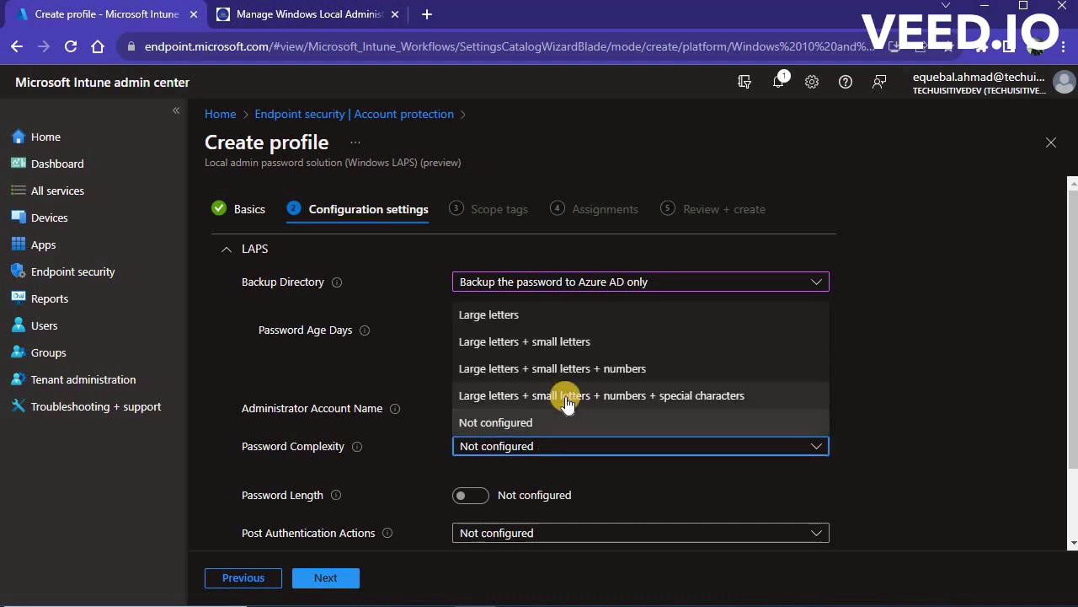
{"action": "left_click", "coordinate": [566, 401]}
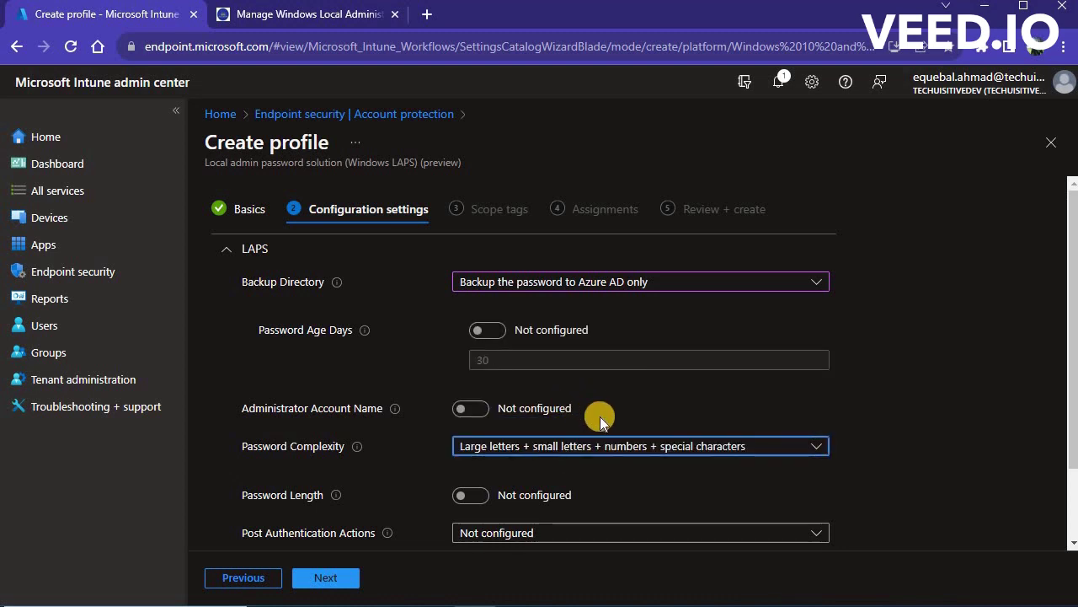
{"action": "scroll", "coordinate": [602, 412], "scroll_direction": "down", "scroll_amount": 1}
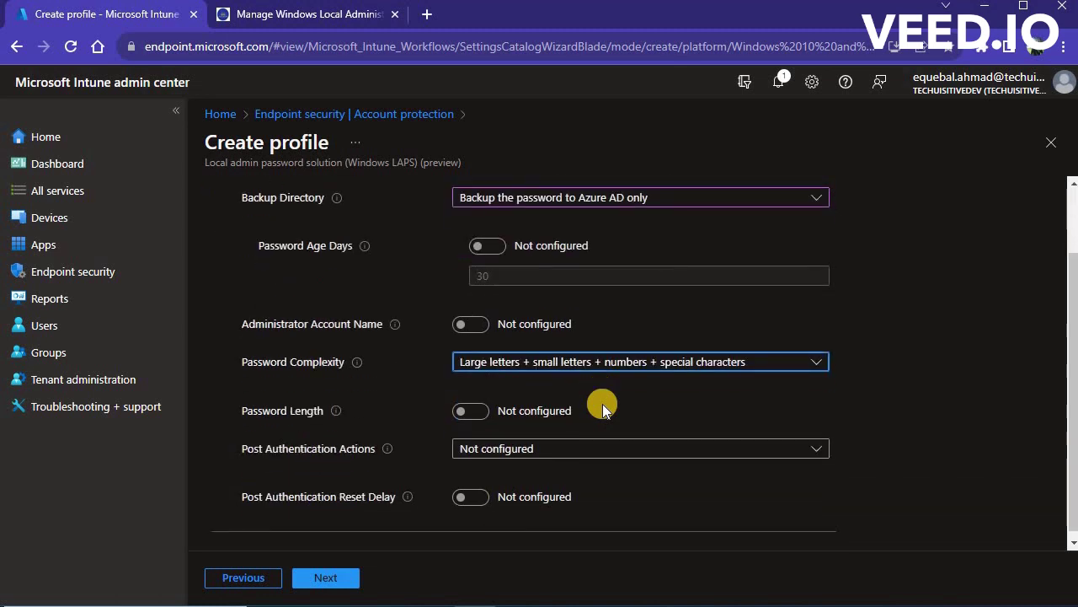
{"action": "left_click", "coordinate": [472, 411]}
{"action": "left_click", "coordinate": [539, 433]}
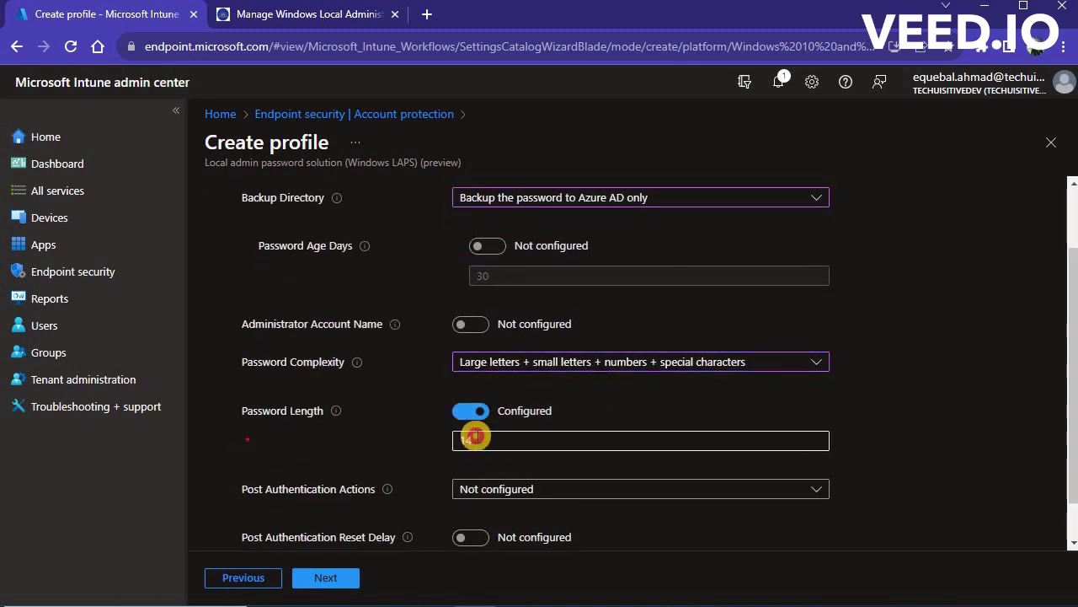
{"action": "type", "text": "16"}
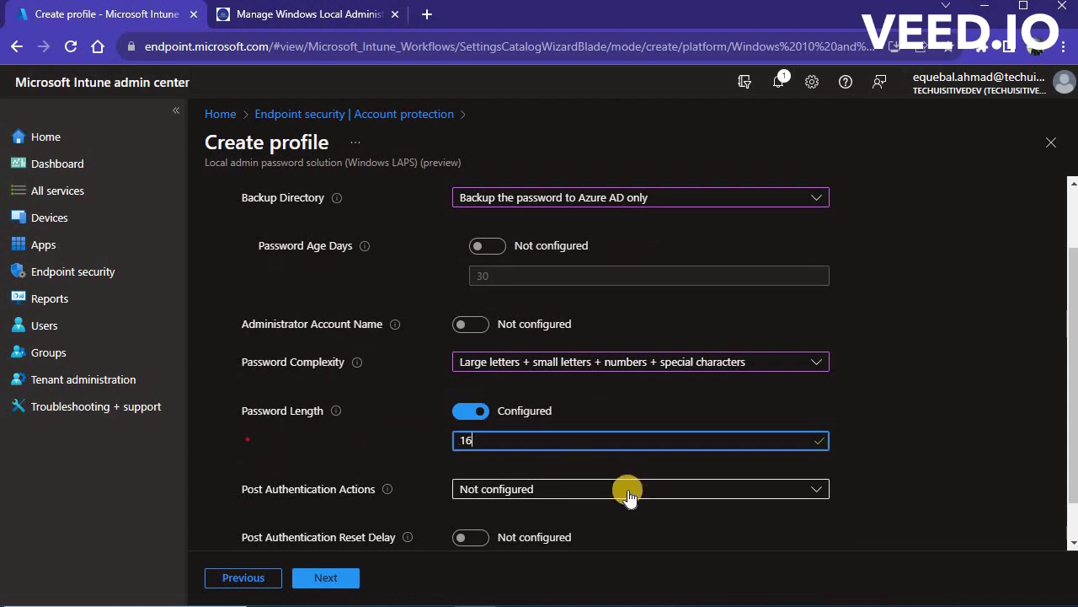
Set the post authentication action to reset the password upon expiry of the grace period, and finish the configuration settings.
{"action": "scroll", "coordinate": [627, 495], "scroll_direction": "down", "scroll_amount": 1}
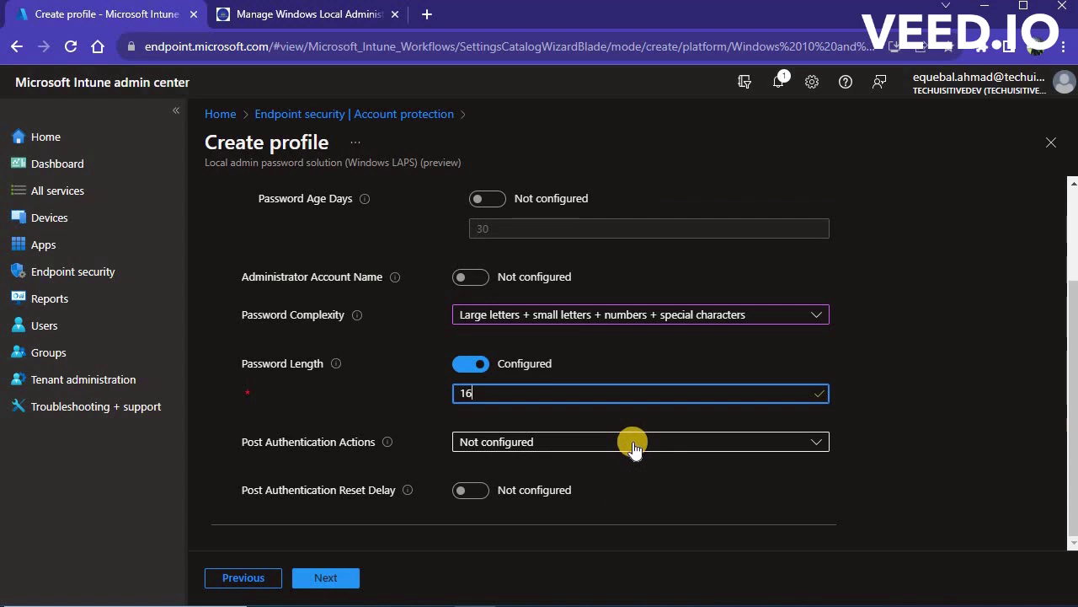
{"action": "left_click", "coordinate": [634, 443]}
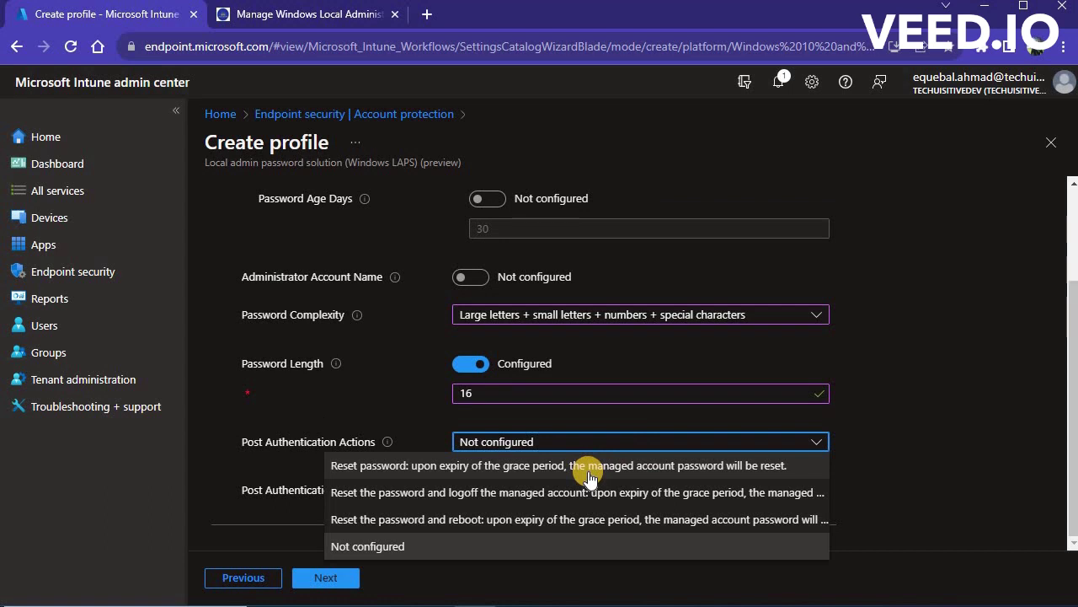
{"action": "left_click", "coordinate": [590, 472]}
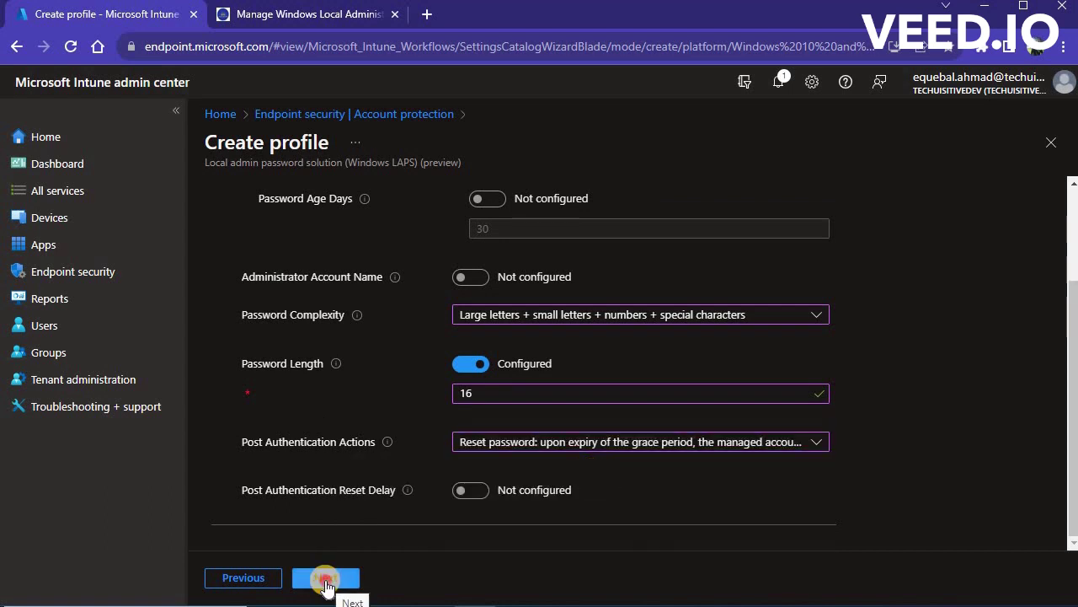
{"action": "left_click", "coordinate": [326, 579]}
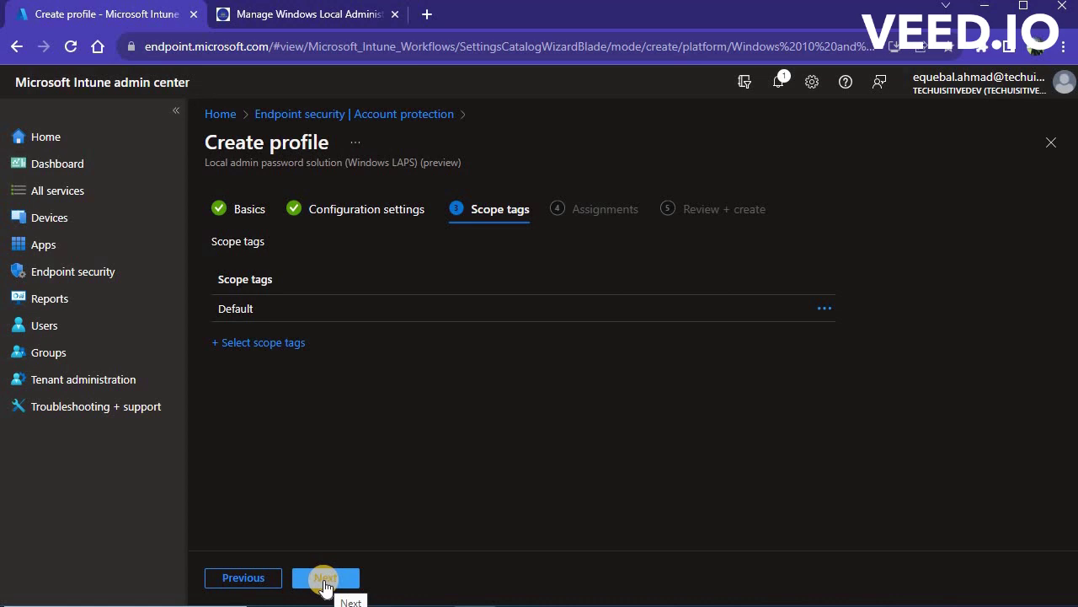
Keep the default scope tag and assign the profile to all devices.
{"action": "left_click", "coordinate": [324, 581]}
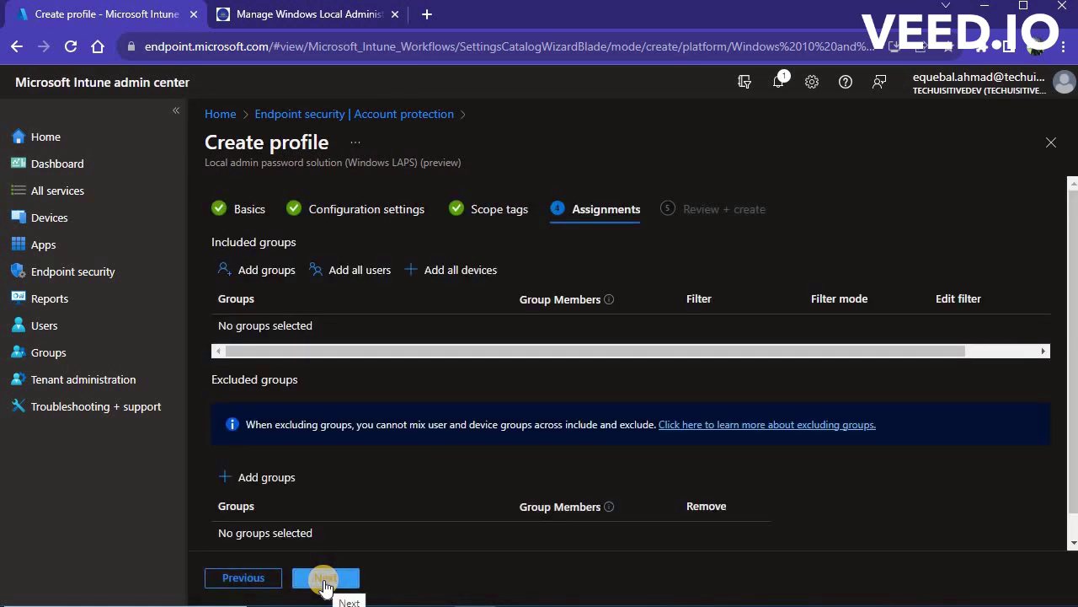
{"action": "left_click", "coordinate": [454, 269]}
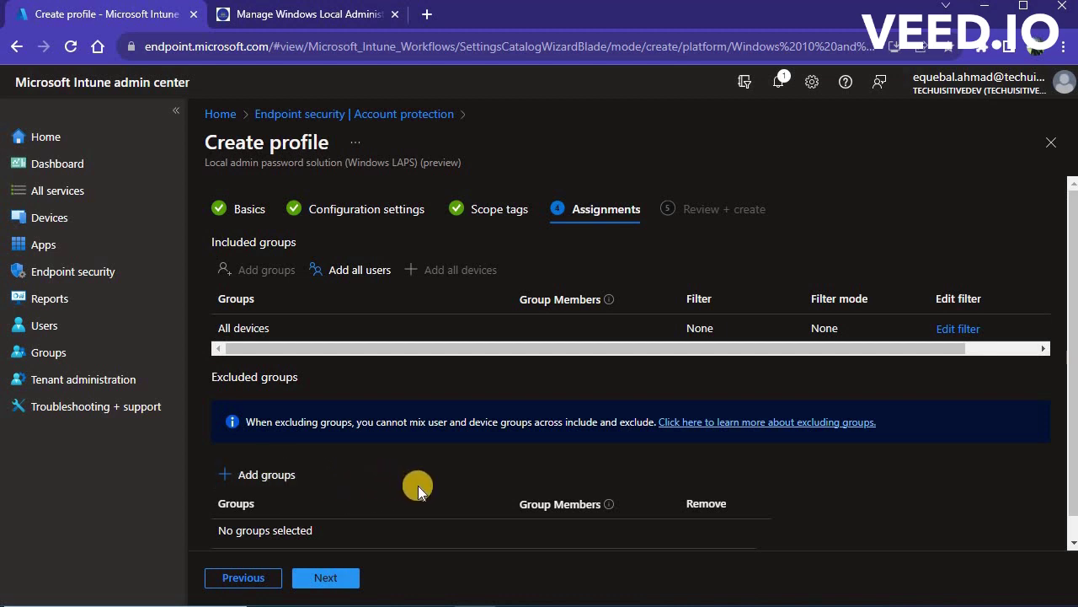
Continue to the profile summary, review the expanded LAPS configuration settings, and create the profile.
{"action": "left_click", "coordinate": [329, 578]}
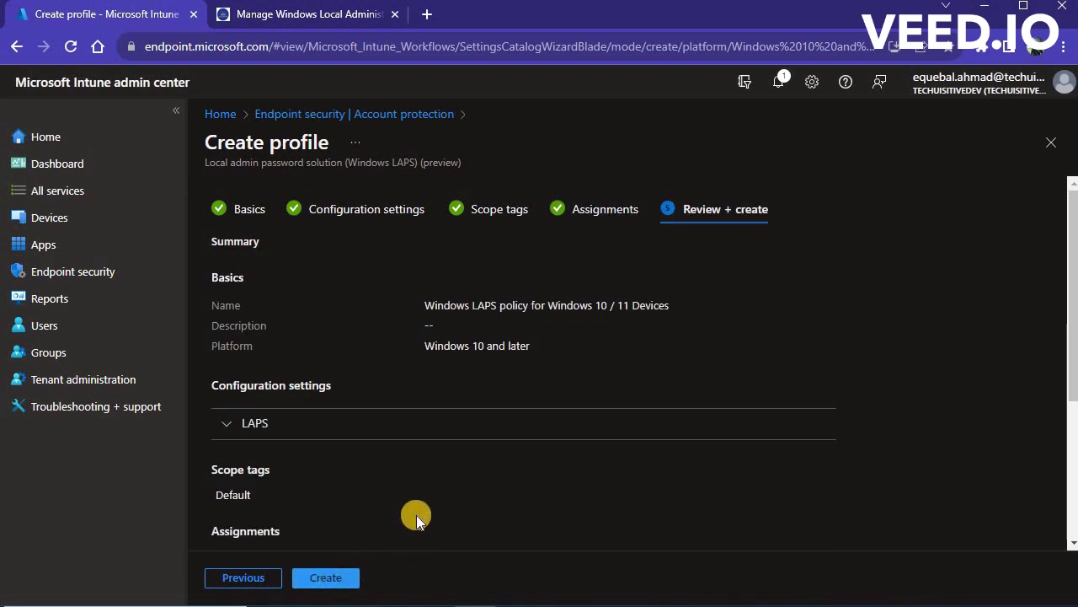
{"action": "left_click", "coordinate": [254, 423]}
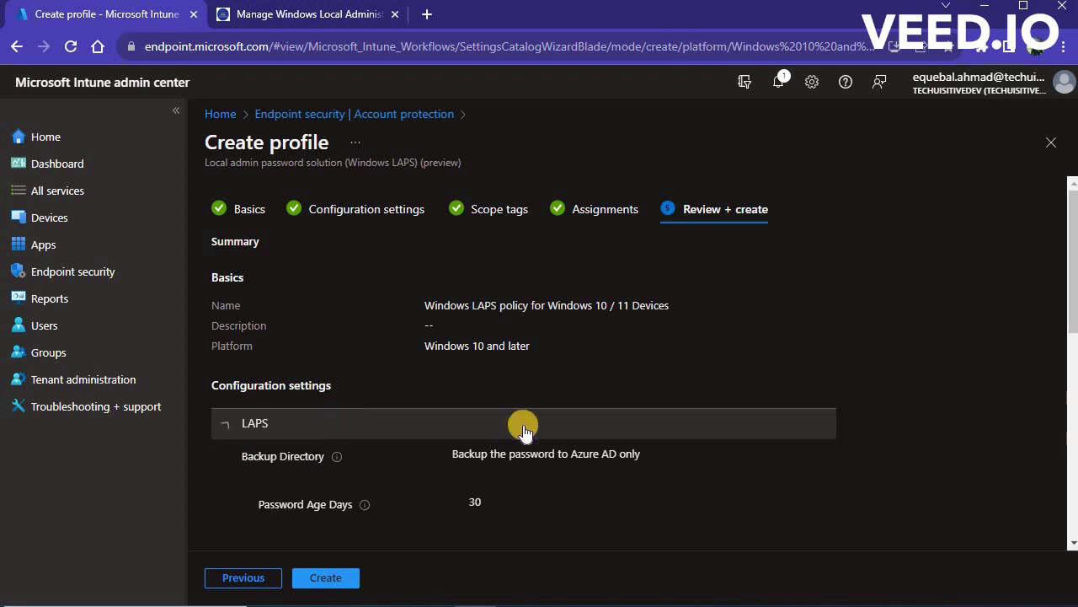
{"action": "scroll", "coordinate": [573, 418], "scroll_direction": "down", "scroll_amount": 1}
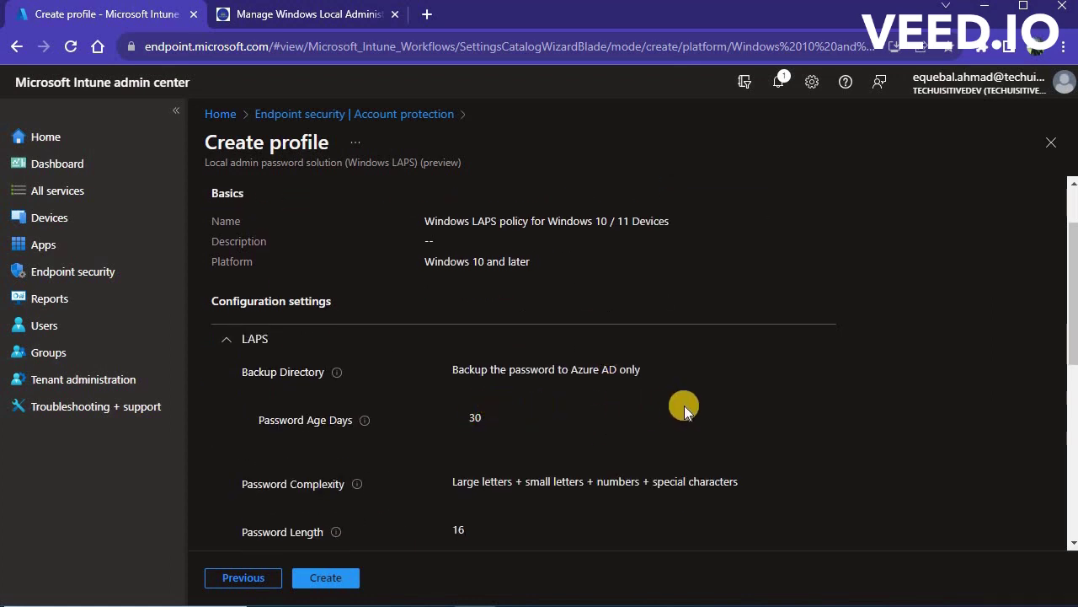
{"action": "scroll", "coordinate": [685, 406], "scroll_direction": "down", "scroll_amount": 2}
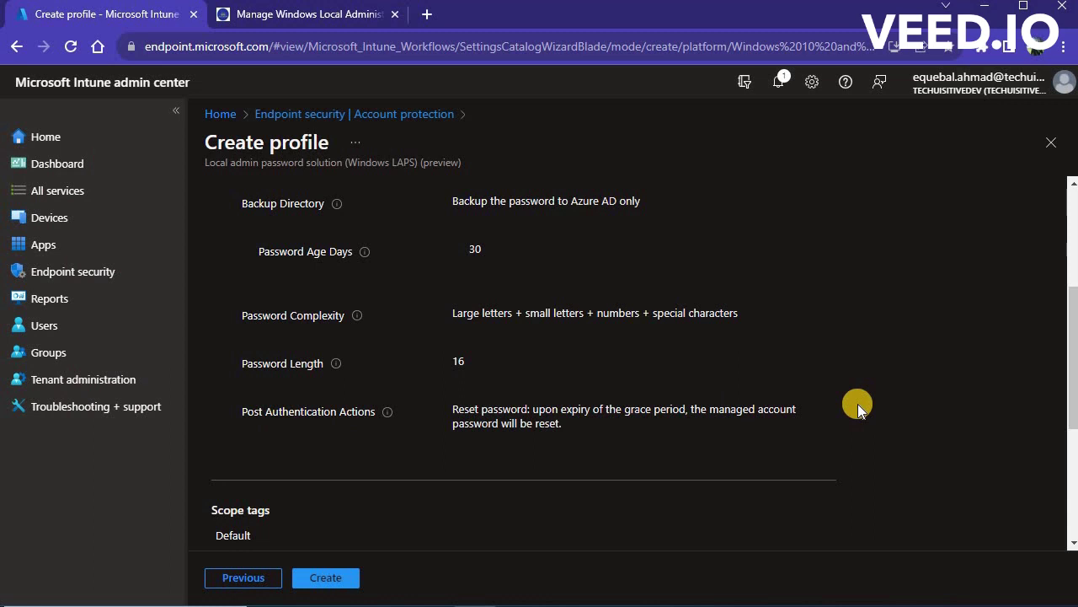
{"action": "scroll", "coordinate": [858, 404], "scroll_direction": "down", "scroll_amount": 1}
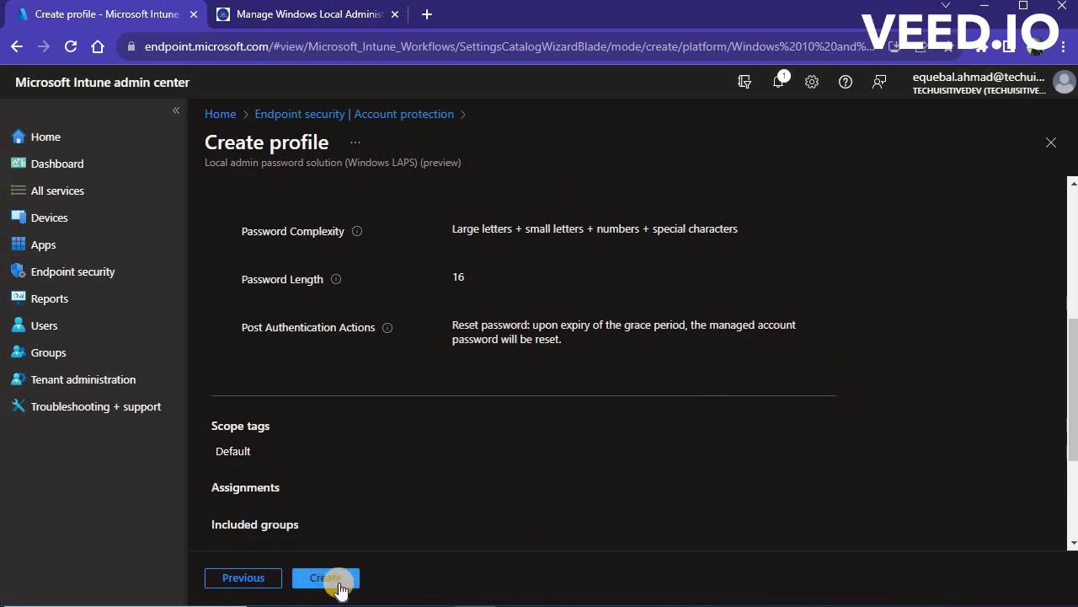
{"action": "left_click", "coordinate": [339, 586]}
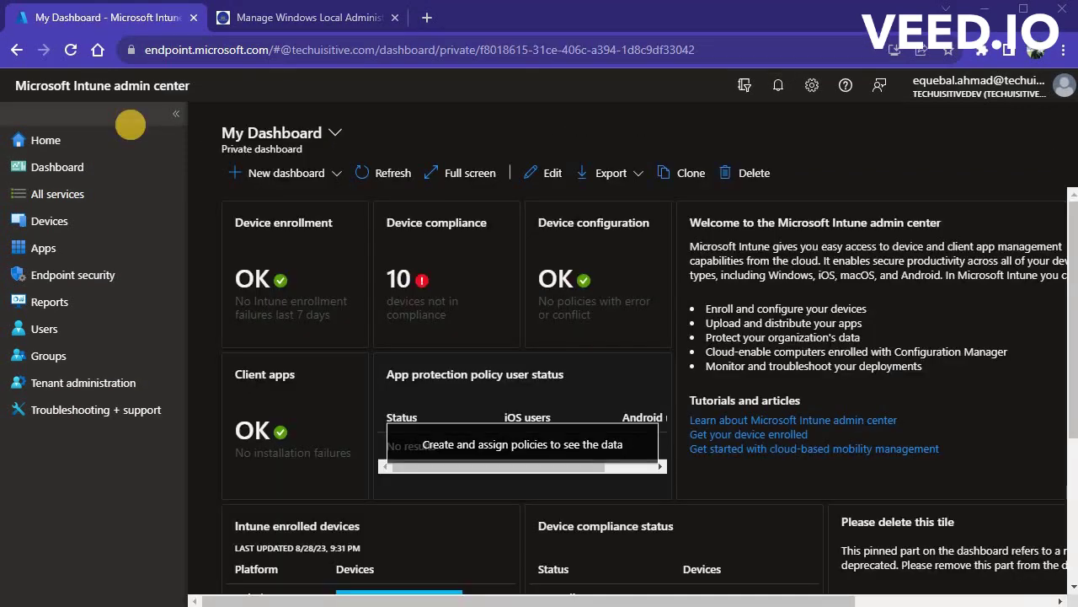
View the check-in report of the Windows LAPS policy under account protection and open the per-setting status for device DESKTOP-2CTGKK0.
{"action": "left_click", "coordinate": [89, 281]}
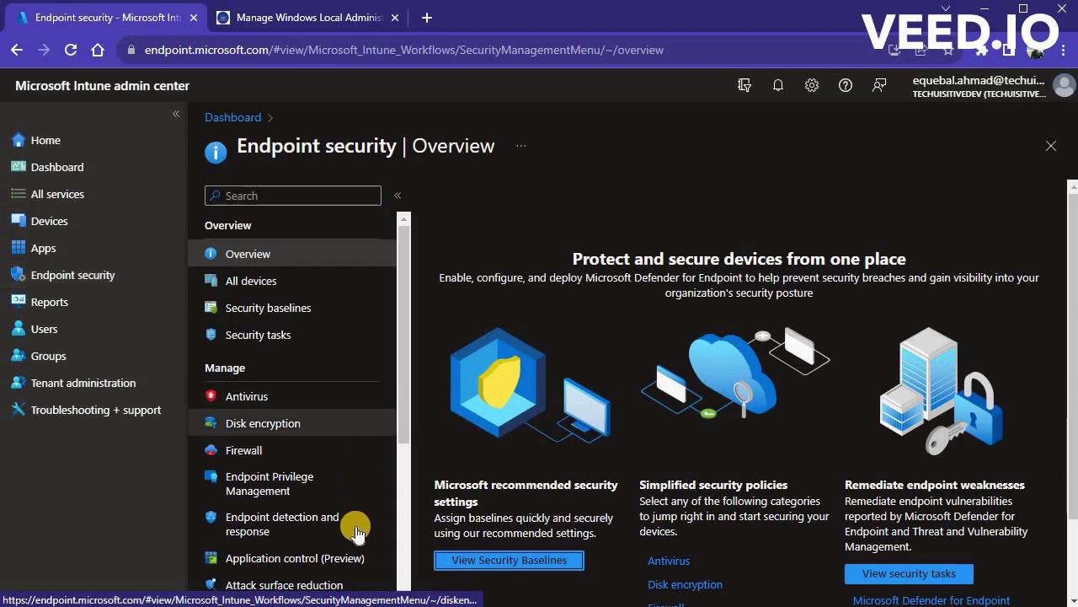
{"action": "left_click_drag", "start_coordinate": [407, 452], "coordinate": [405, 513]}
{"action": "left_click", "coordinate": [295, 458]}
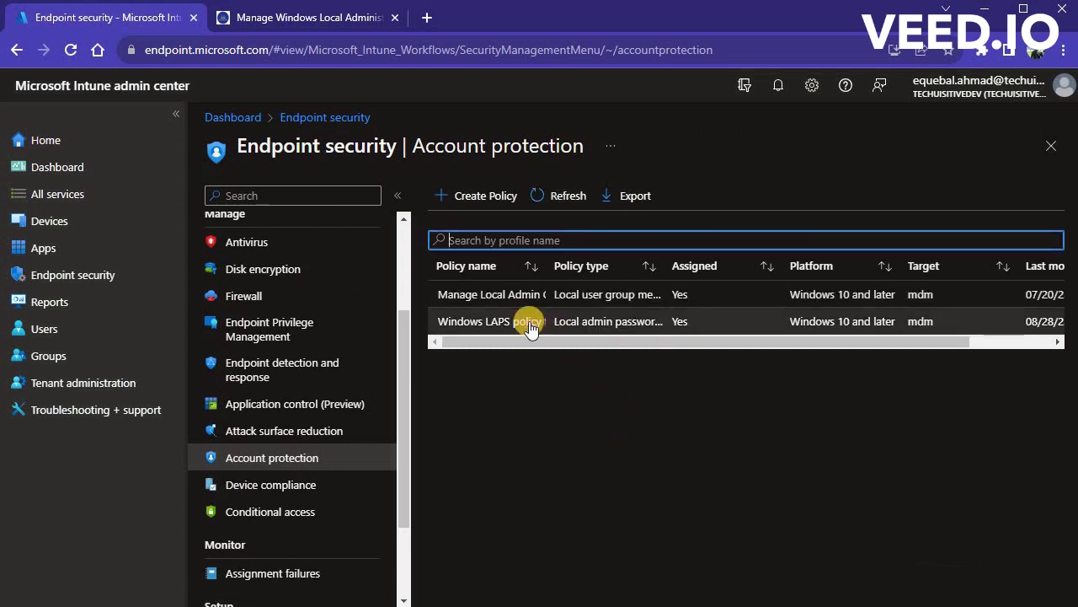
{"action": "left_click", "coordinate": [529, 321]}
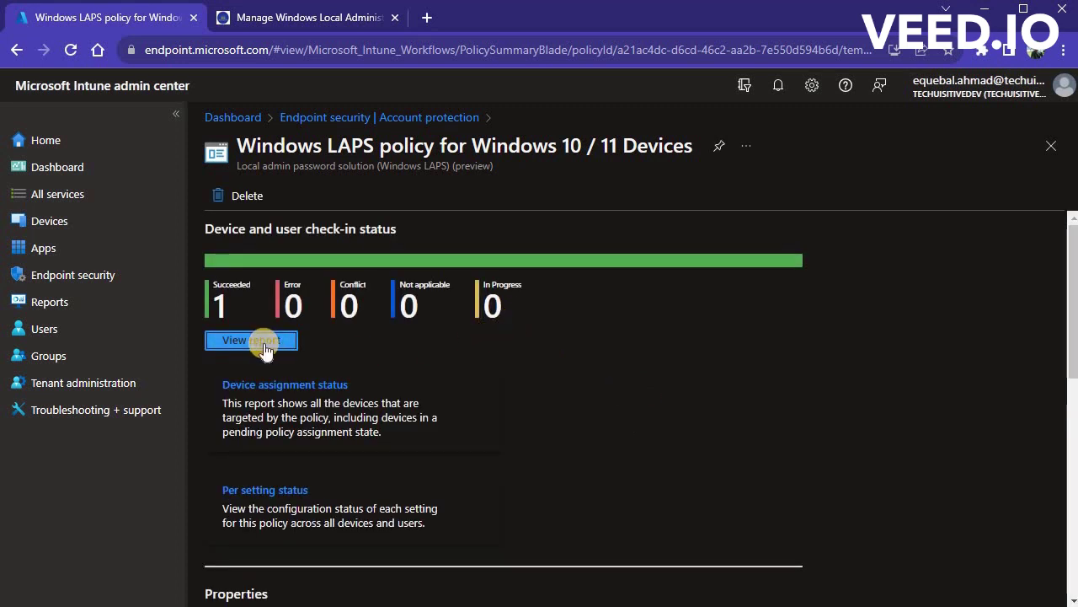
{"action": "left_click", "coordinate": [264, 345]}
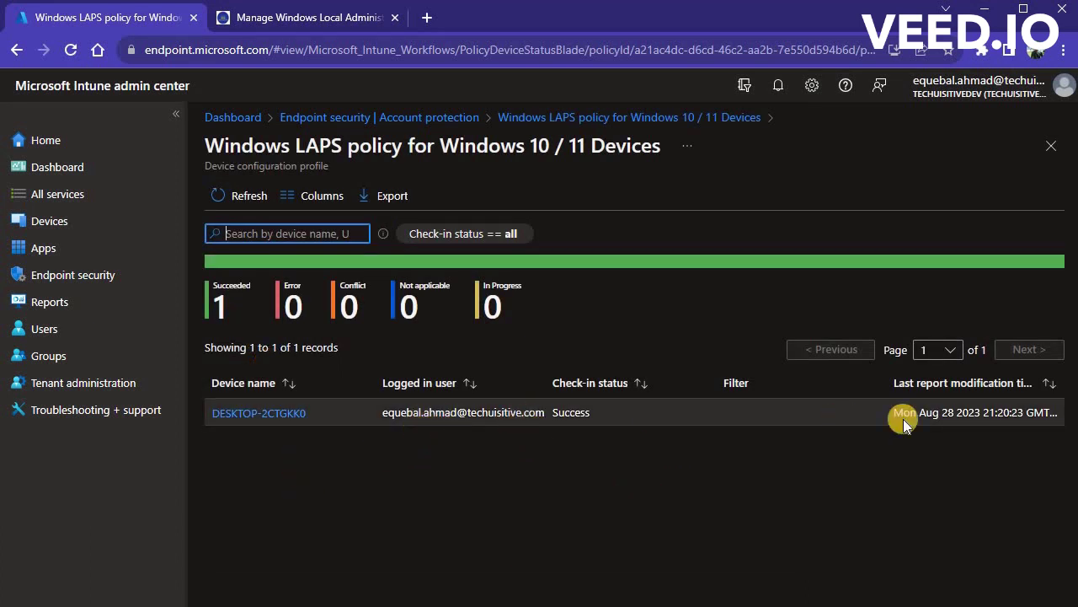
{"action": "left_click", "coordinate": [264, 417]}
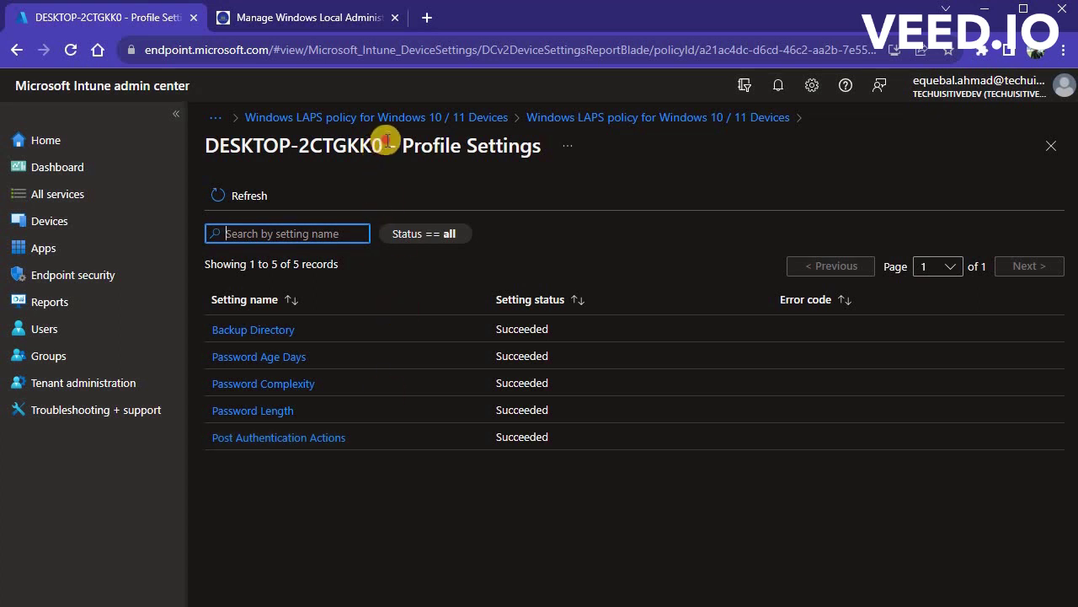
Copy the device name, search the Windows devices for DESKTOP-2CTGKK0, and open its overview with the main navigation collapsed.
{"action": "left_click_drag", "start_coordinate": [386, 142], "coordinate": [204, 150]}
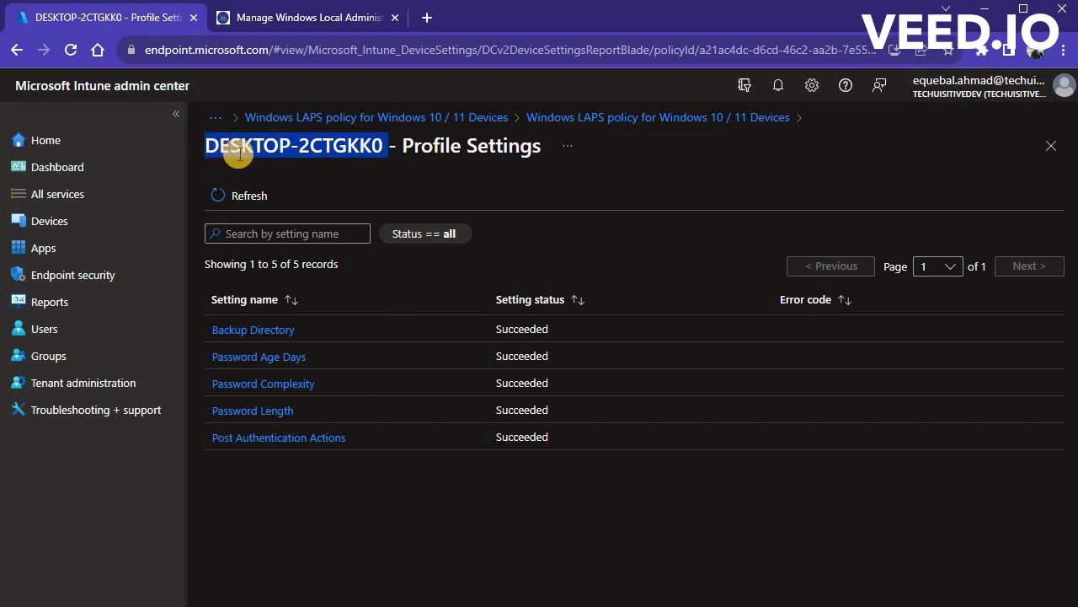
{"action": "left_click", "coordinate": [61, 221]}
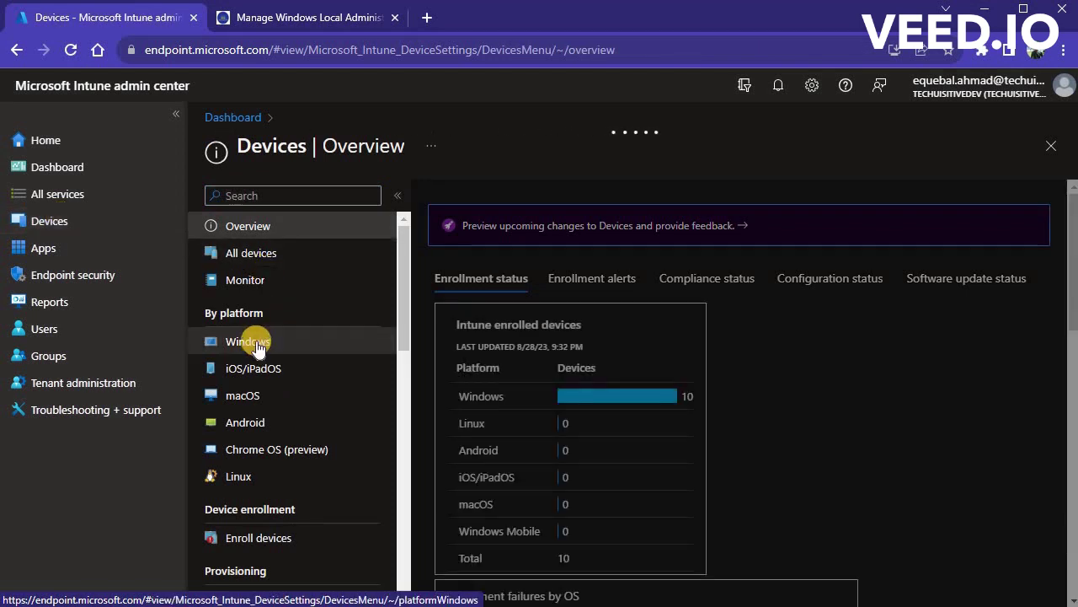
{"action": "left_click", "coordinate": [252, 342]}
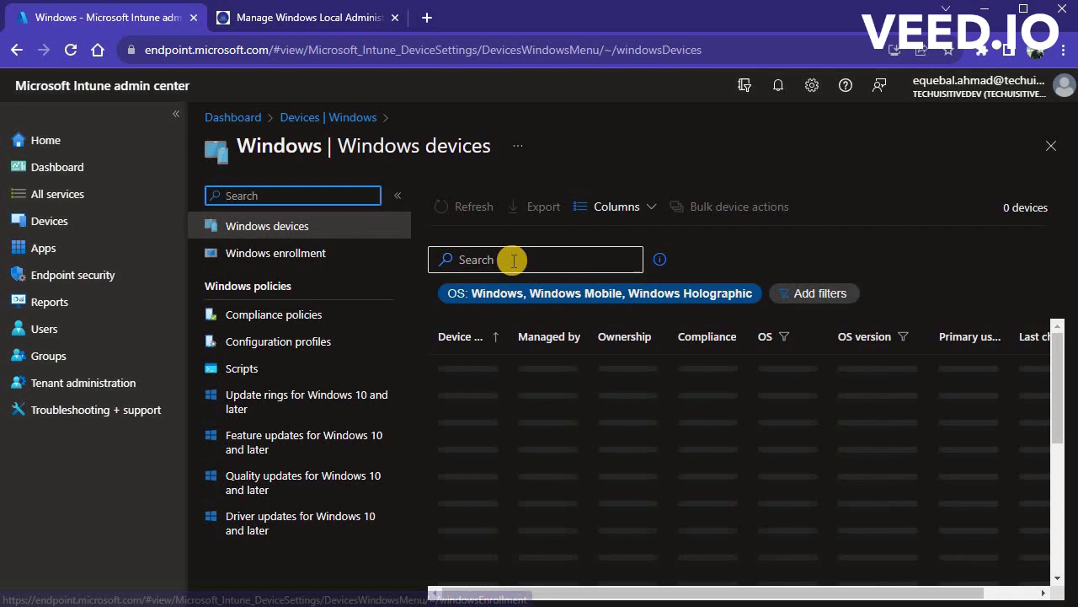
{"action": "left_click", "coordinate": [513, 260]}
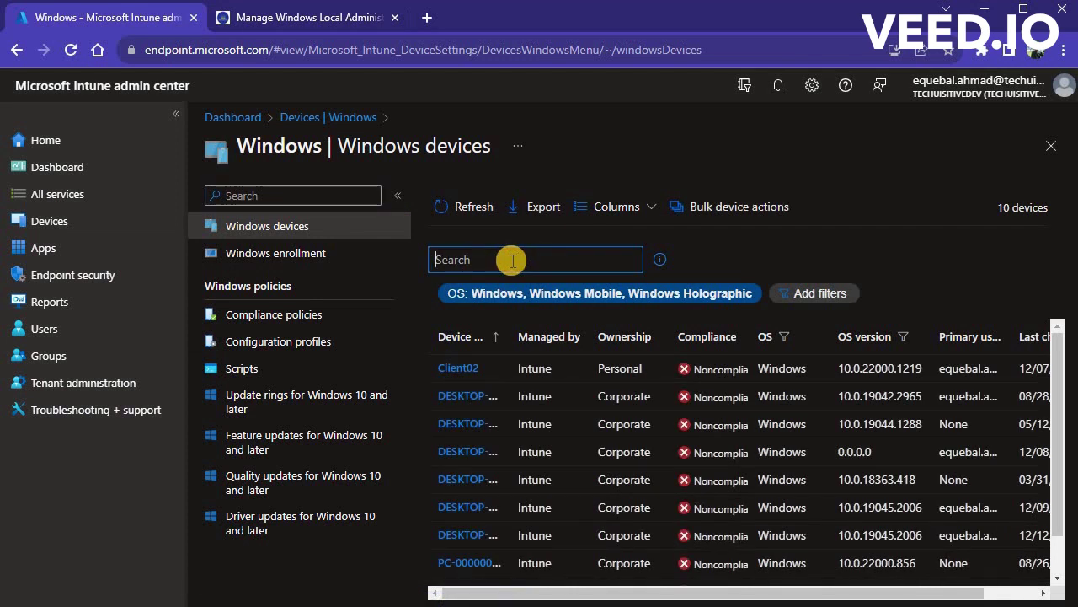
{"action": "type", "text": "DESKTOP-2CTCKK0"}
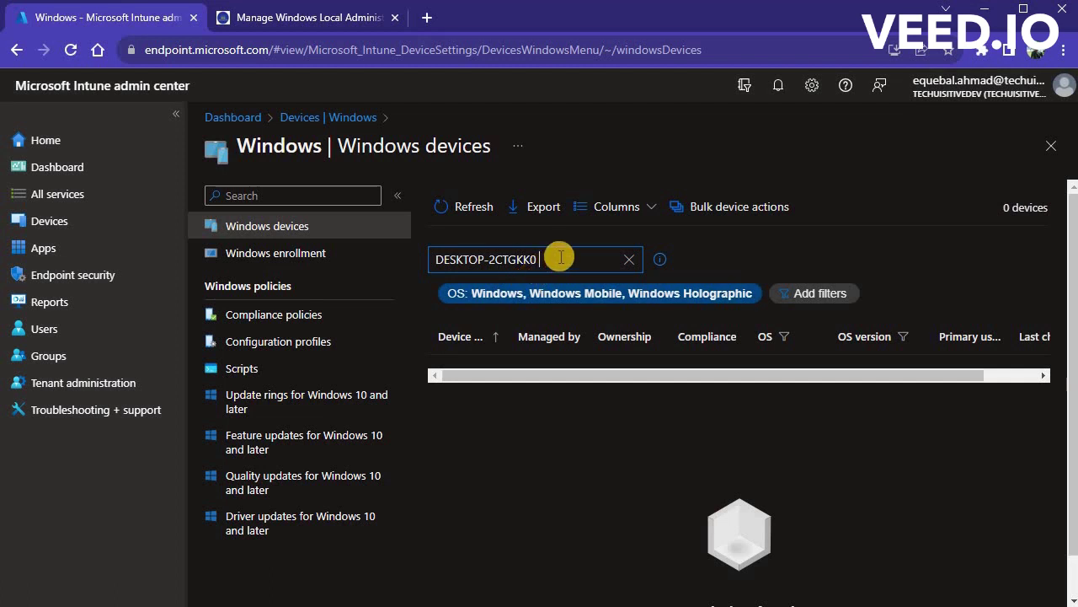
{"action": "key", "text": "Return"}
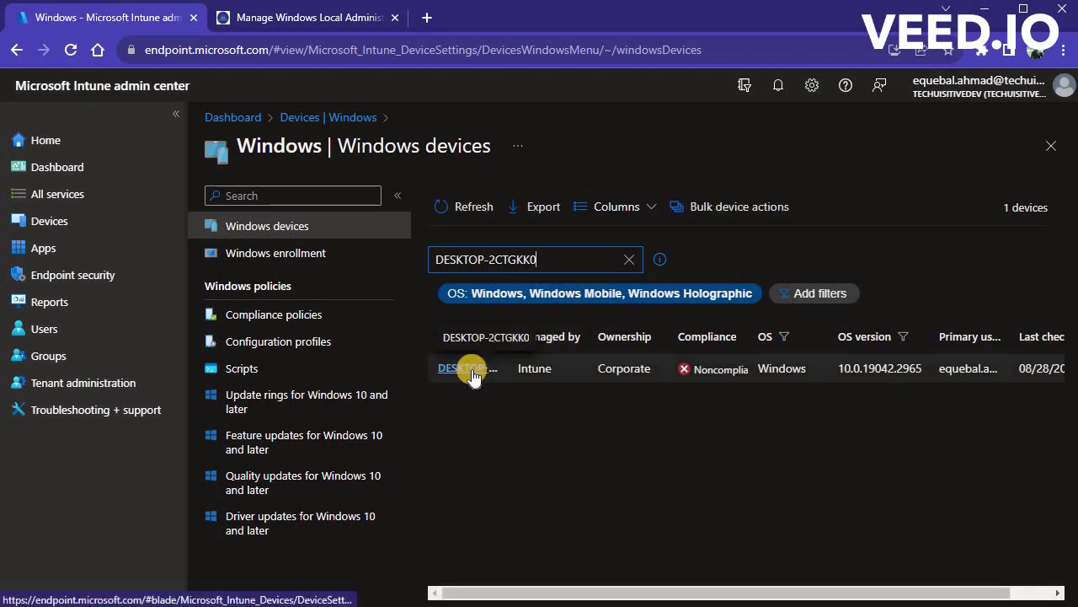
{"action": "left_click", "coordinate": [469, 369]}
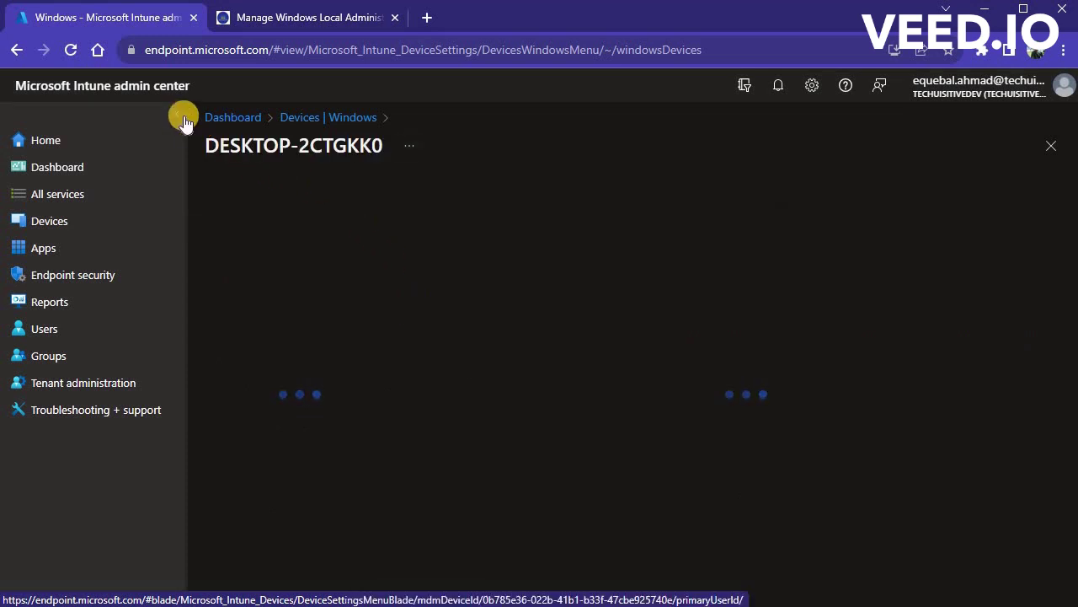
{"action": "left_click", "coordinate": [177, 114]}
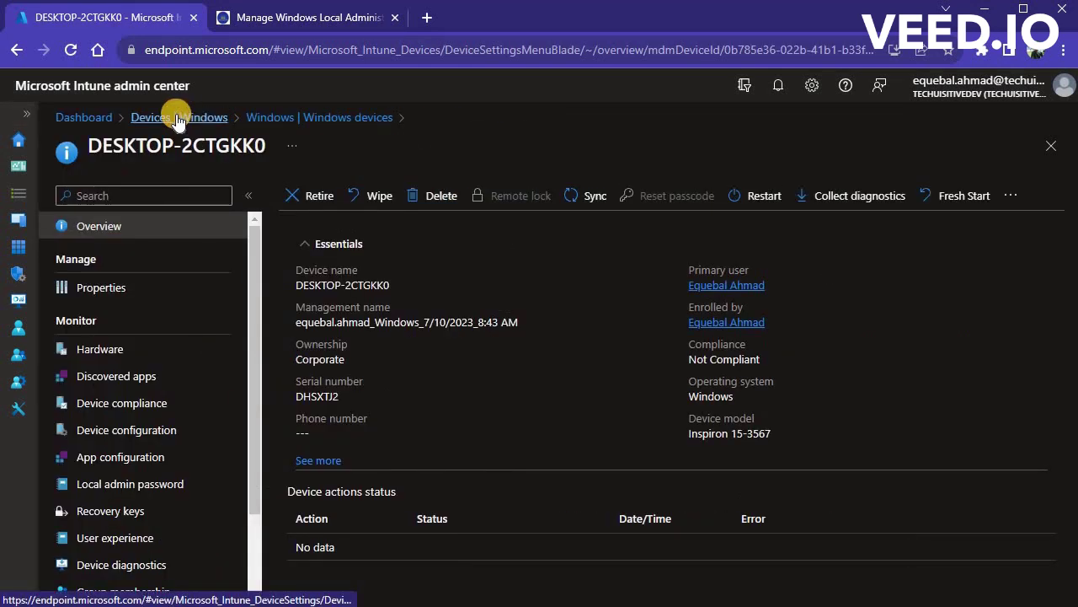
Reveal the device's stored local administrator password in its local admin password details, and close the details.
{"action": "left_click", "coordinate": [174, 488]}
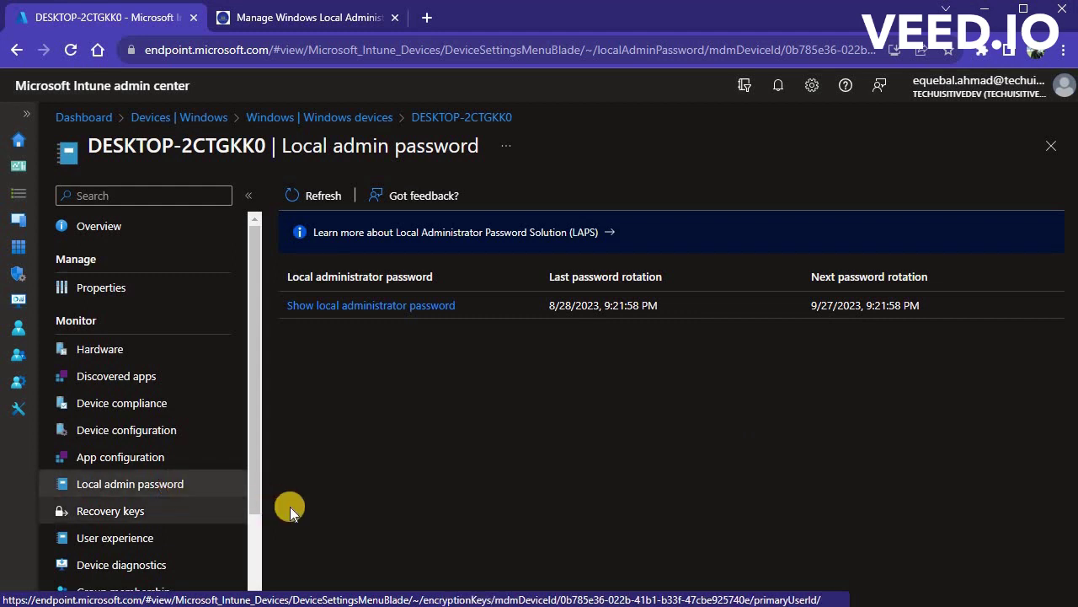
{"action": "left_click", "coordinate": [443, 310]}
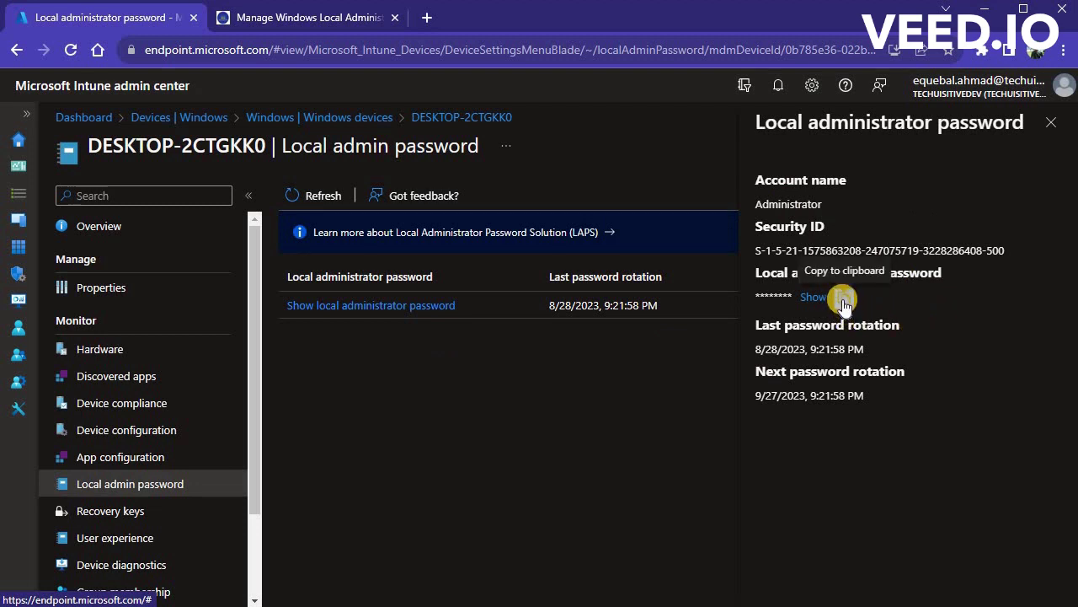
{"action": "left_click", "coordinate": [817, 302]}
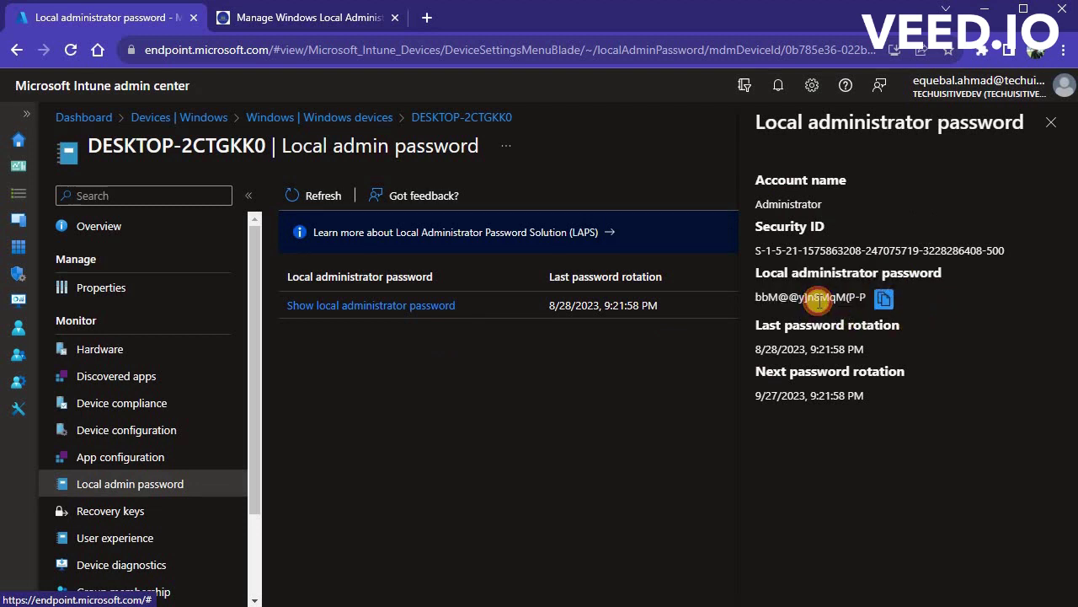
{"action": "left_click", "coordinate": [1048, 128]}
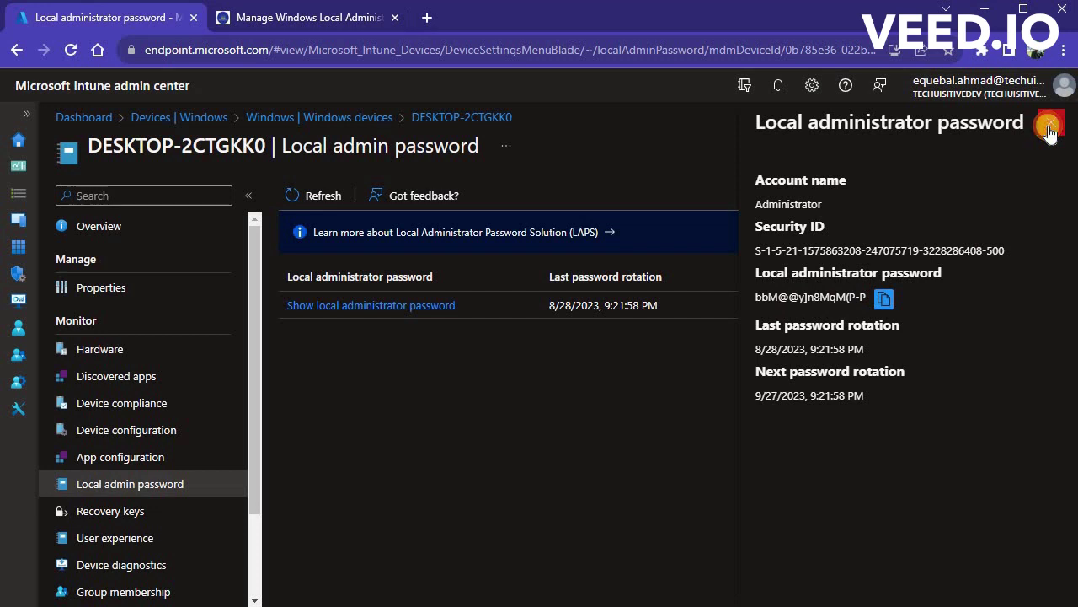
{"action": "left_click", "coordinate": [1049, 128]}
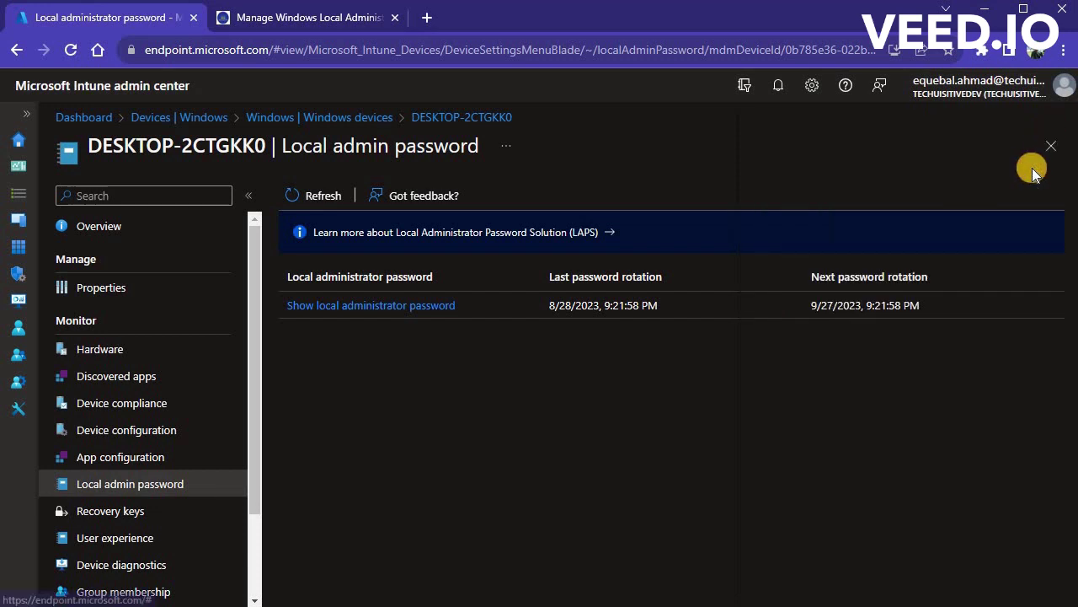
Return to the device overview and choose the Rotate local admin password action for DESKTOP-2CTGKK0.
{"action": "left_click", "coordinate": [103, 228]}
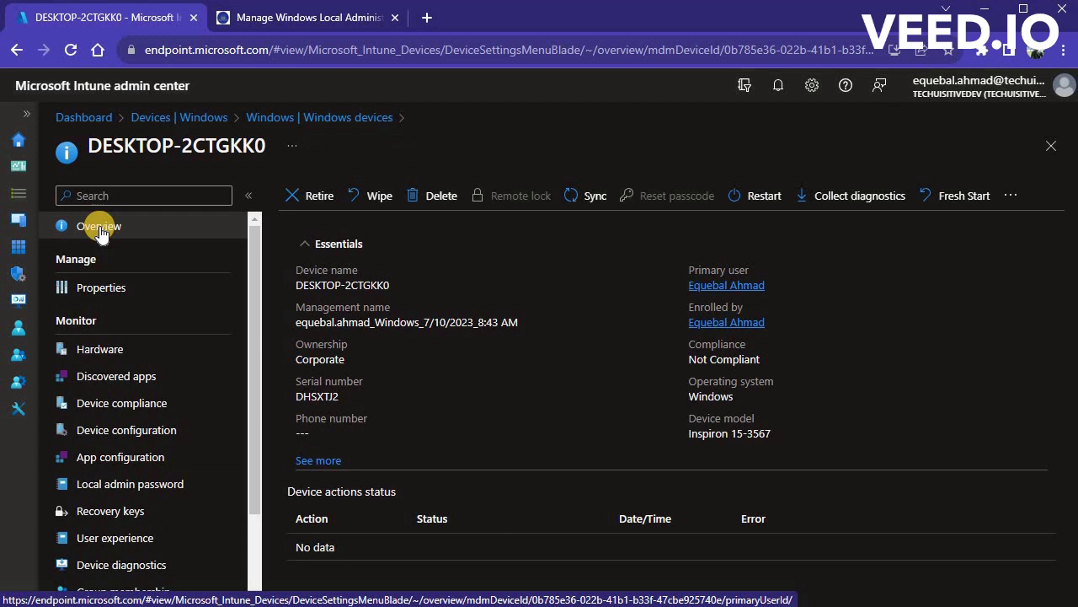
{"action": "left_click", "coordinate": [1015, 195]}
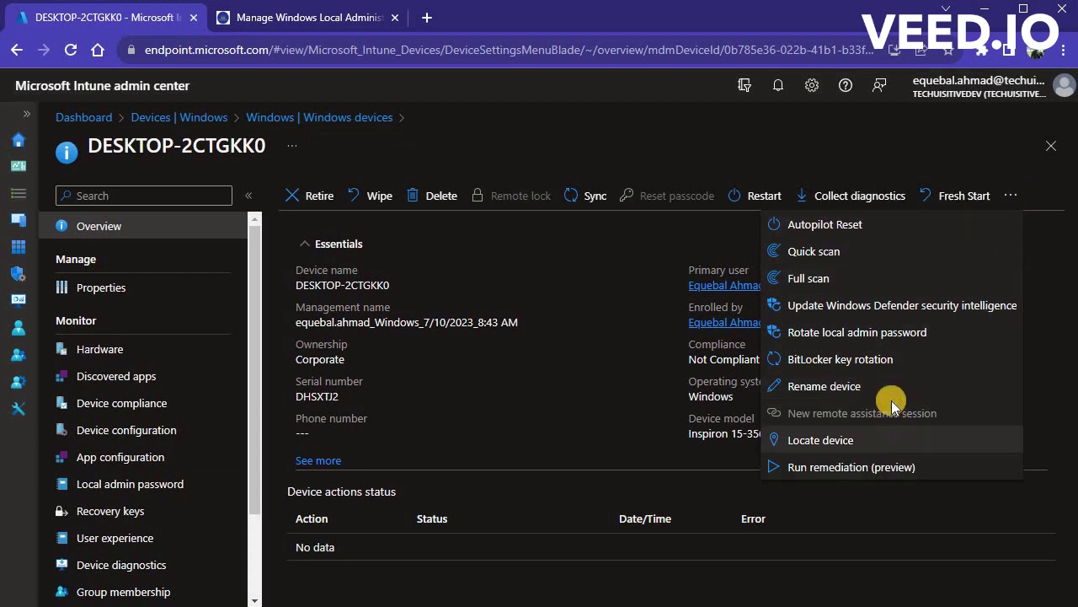
{"action": "left_click", "coordinate": [913, 334]}
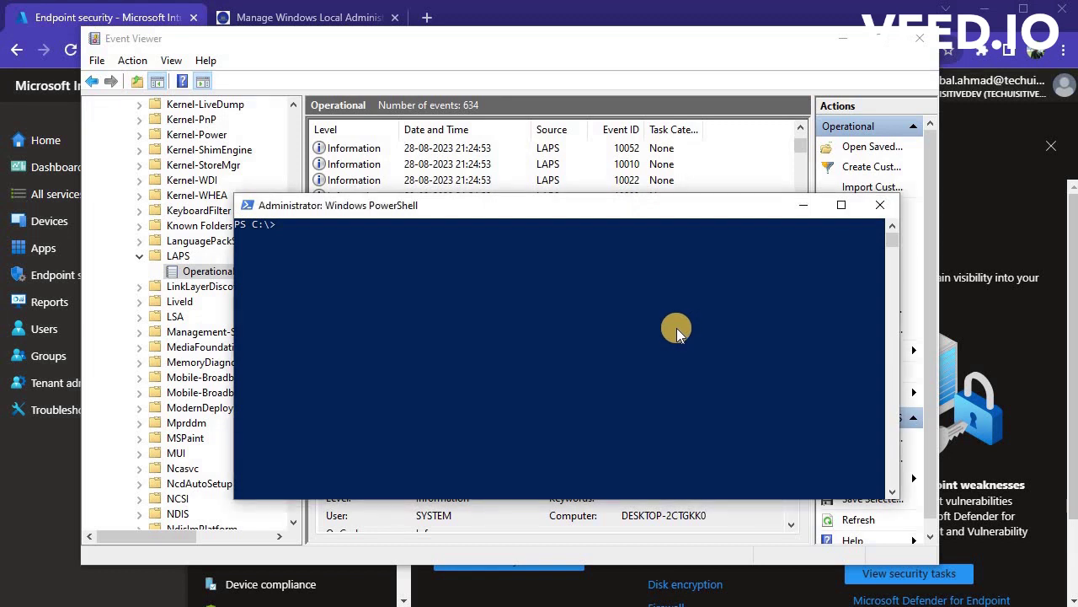
Run Invoke-LapsPolicyProcessing in the administrator PowerShell window and minimize the window.
{"action": "type", "text": "invoke-LapsP"}
{"action": "key", "text": "Tab"}
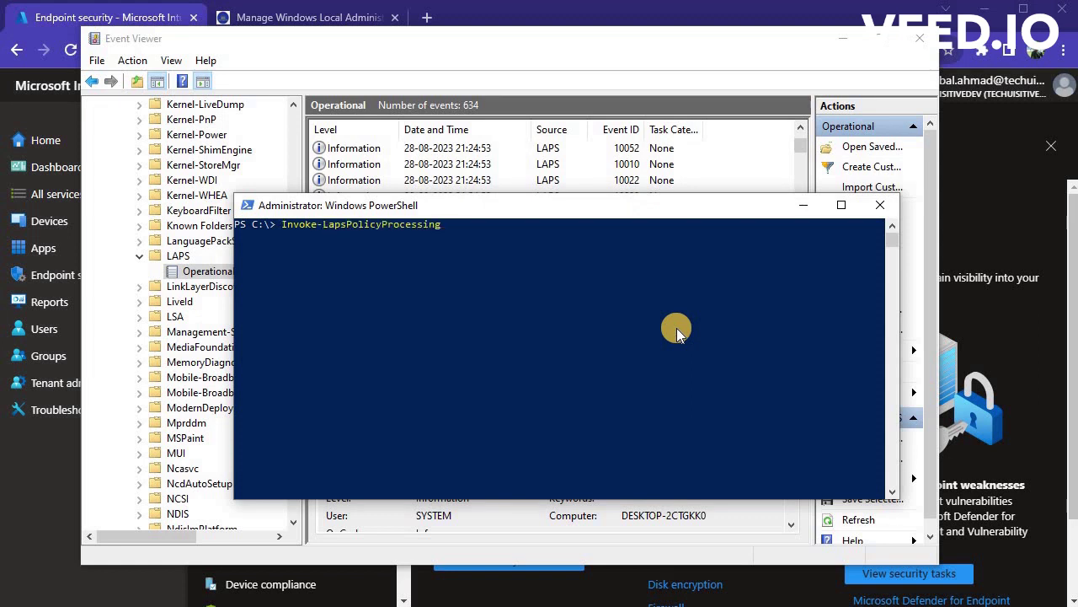
{"action": "key", "text": "Return"}
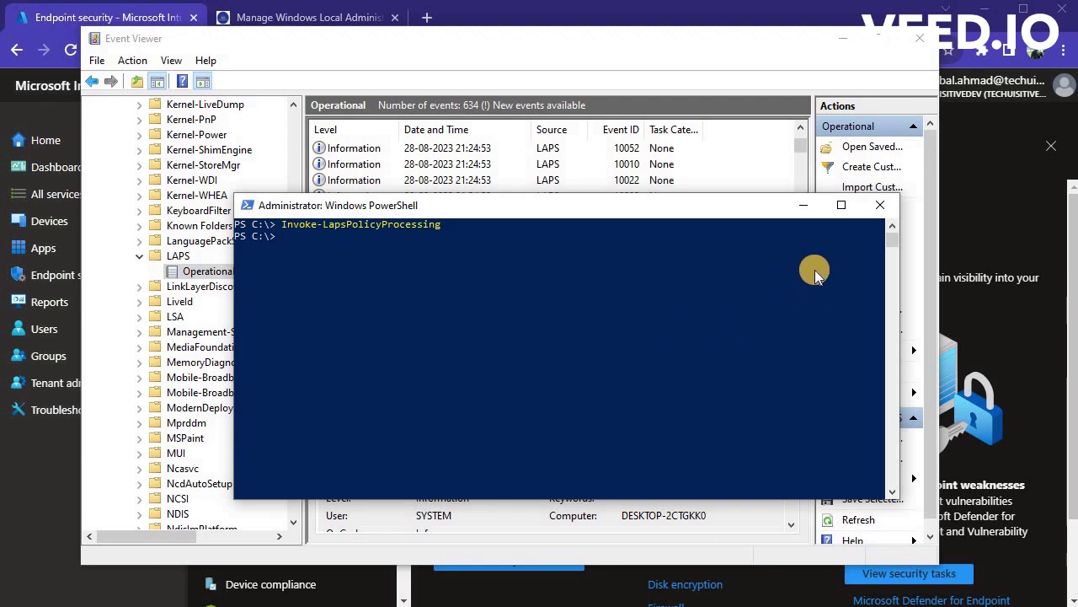
{"action": "left_click", "coordinate": [807, 206]}
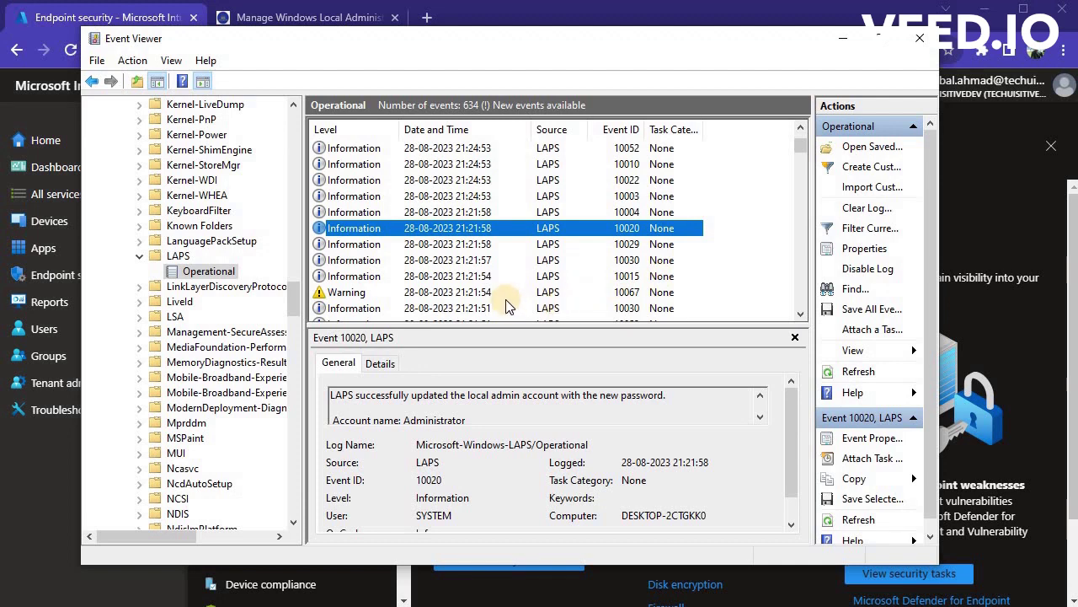
Examine event 10029 in Event Viewer's LAPS operational log, highlight its message in the full properties, and close them.
{"action": "left_click", "coordinate": [485, 244]}
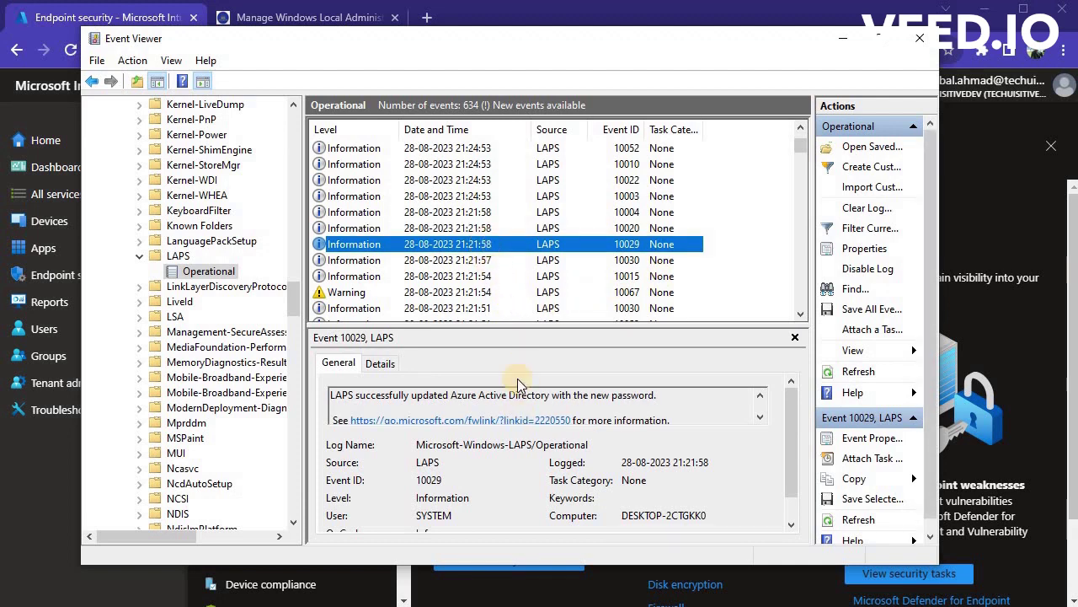
{"action": "left_click", "coordinate": [495, 264]}
{"action": "left_click", "coordinate": [491, 243]}
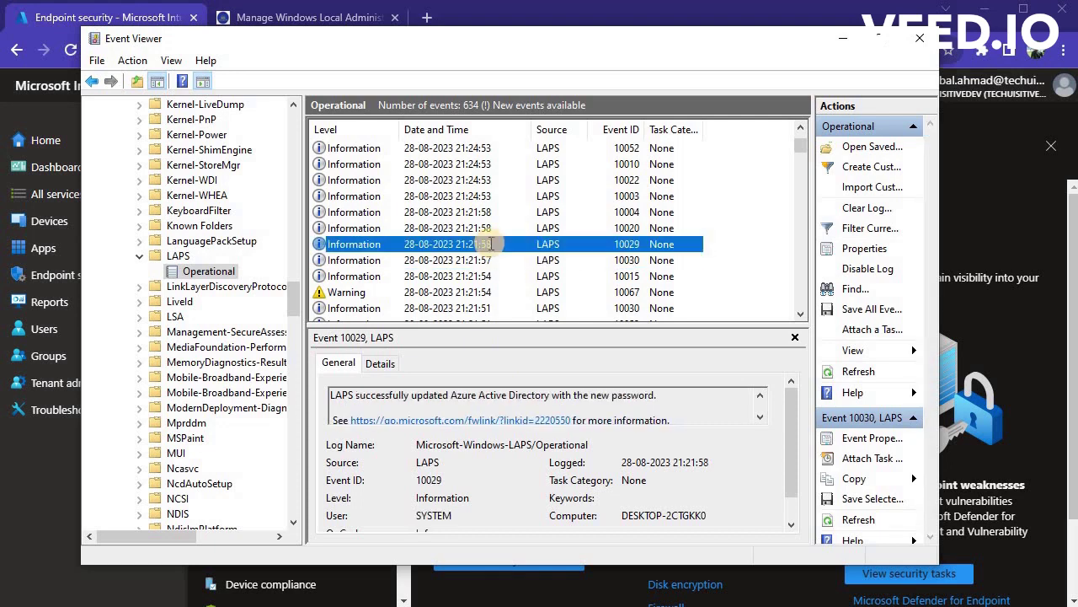
{"action": "double_click", "coordinate": [491, 243]}
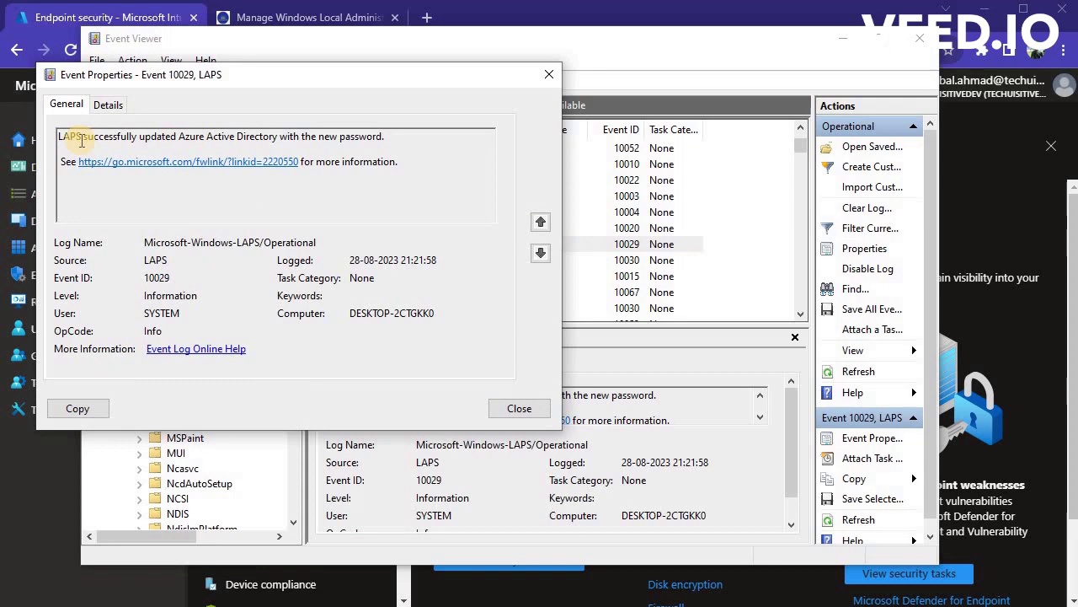
{"action": "left_click_drag", "start_coordinate": [60, 137], "coordinate": [404, 136]}
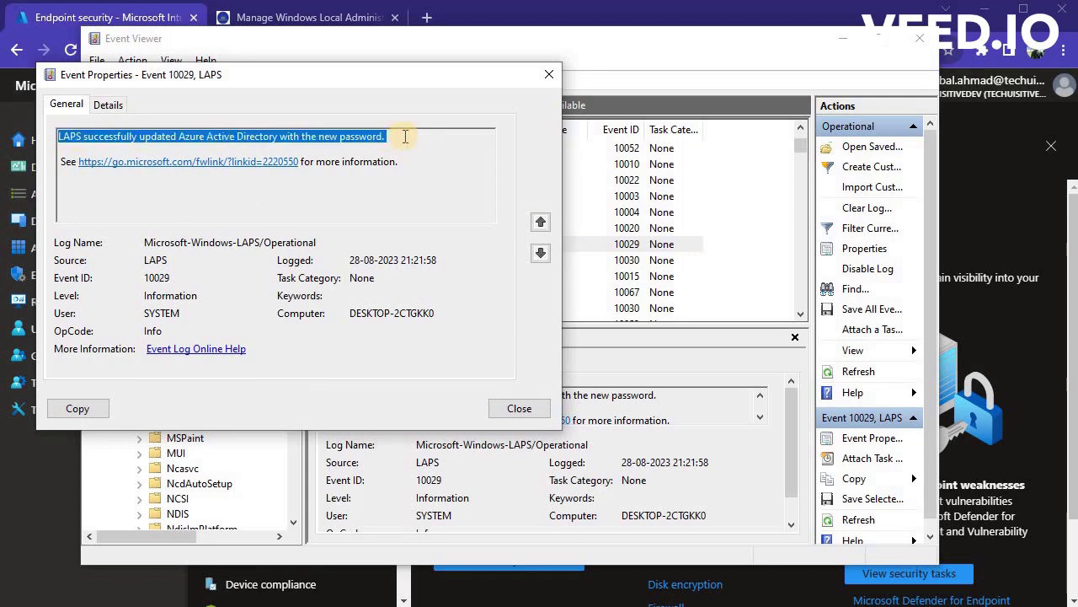
{"action": "left_click", "coordinate": [551, 81]}
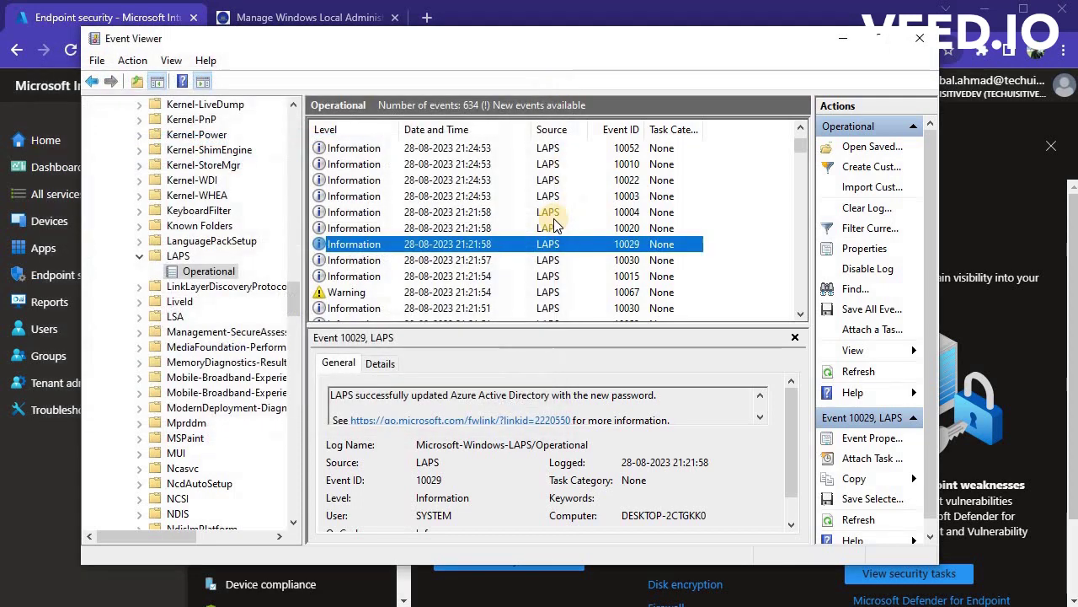
Examine the full properties of event 10020 in the LAPS operational log, and close them.
{"action": "double_click", "coordinate": [499, 227]}
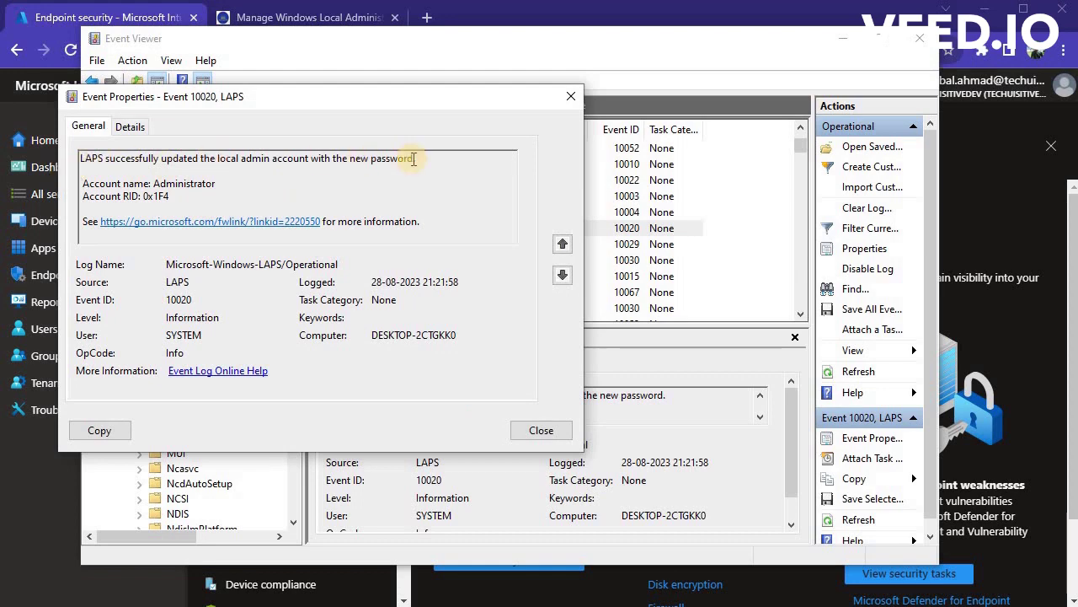
{"action": "left_click", "coordinate": [541, 430]}
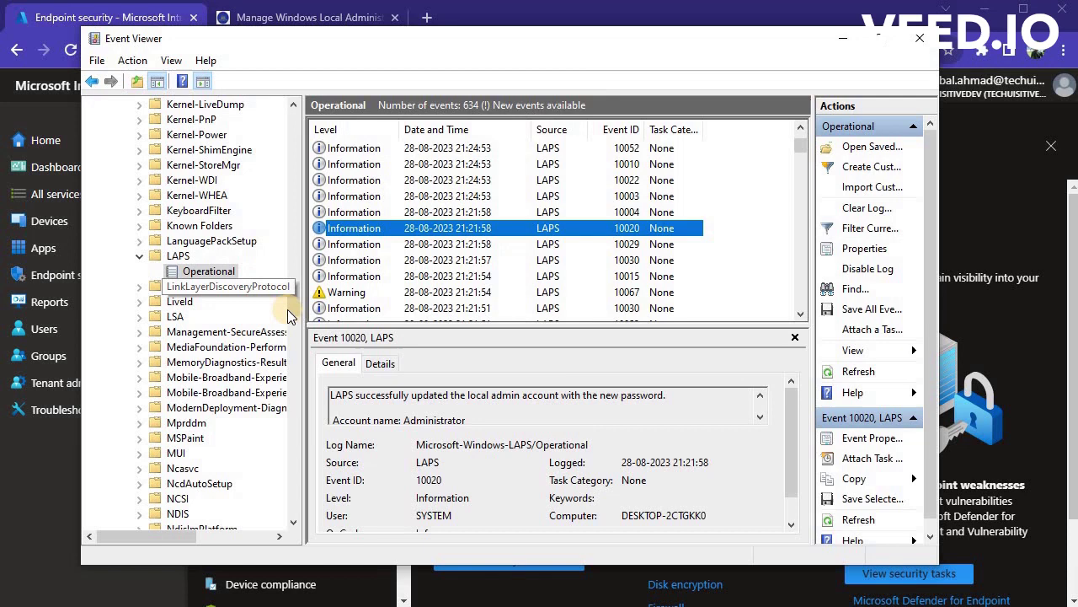
Trace the LAPS log location through Applications and Services Logs, Microsoft, Windows and LAPS, and open its Operational log.
{"action": "left_click_drag", "start_coordinate": [293, 308], "coordinate": [288, 139]}
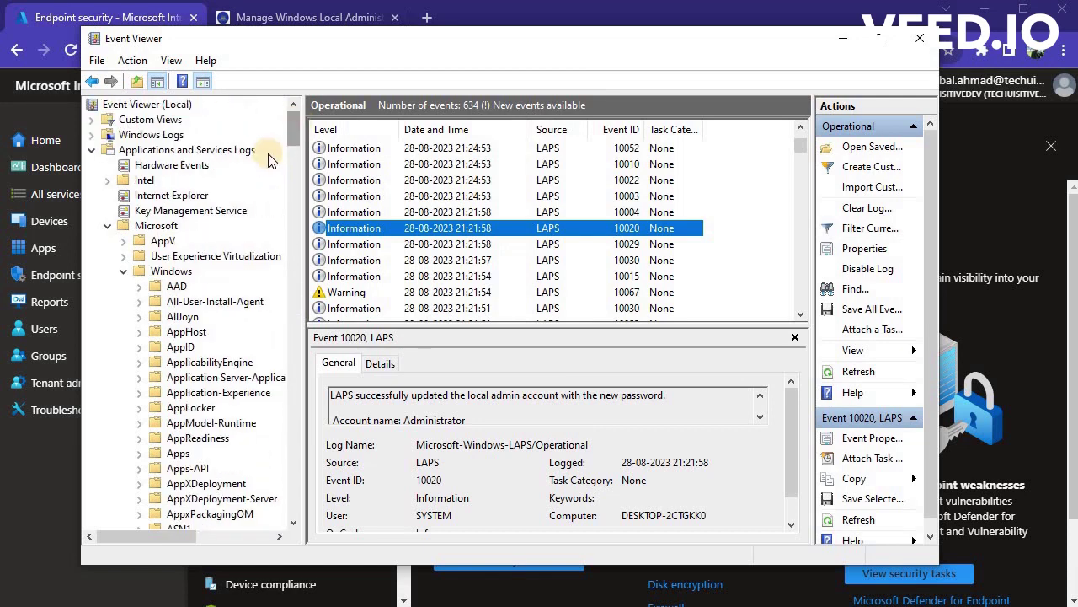
{"action": "left_click", "coordinate": [159, 228]}
{"action": "left_click", "coordinate": [183, 276]}
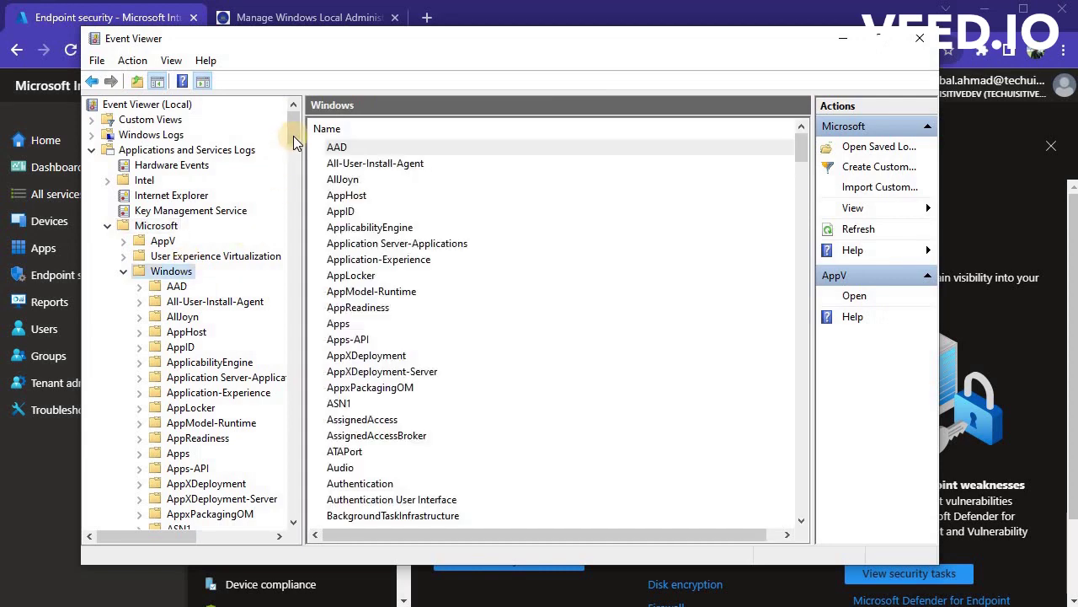
{"action": "scroll", "coordinate": [299, 175], "scroll_direction": "down", "scroll_amount": 10}
{"action": "scroll", "coordinate": [301, 232], "scroll_direction": "down", "scroll_amount": 20}
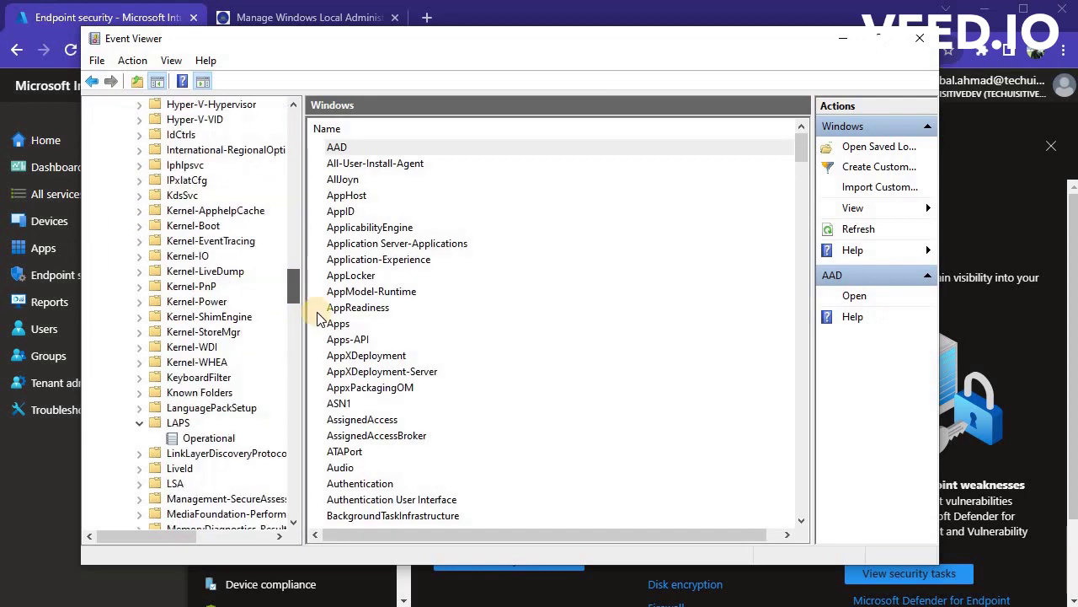
{"action": "scroll", "coordinate": [253, 312], "scroll_direction": "up", "scroll_amount": 1}
{"action": "left_click", "coordinate": [178, 302]}
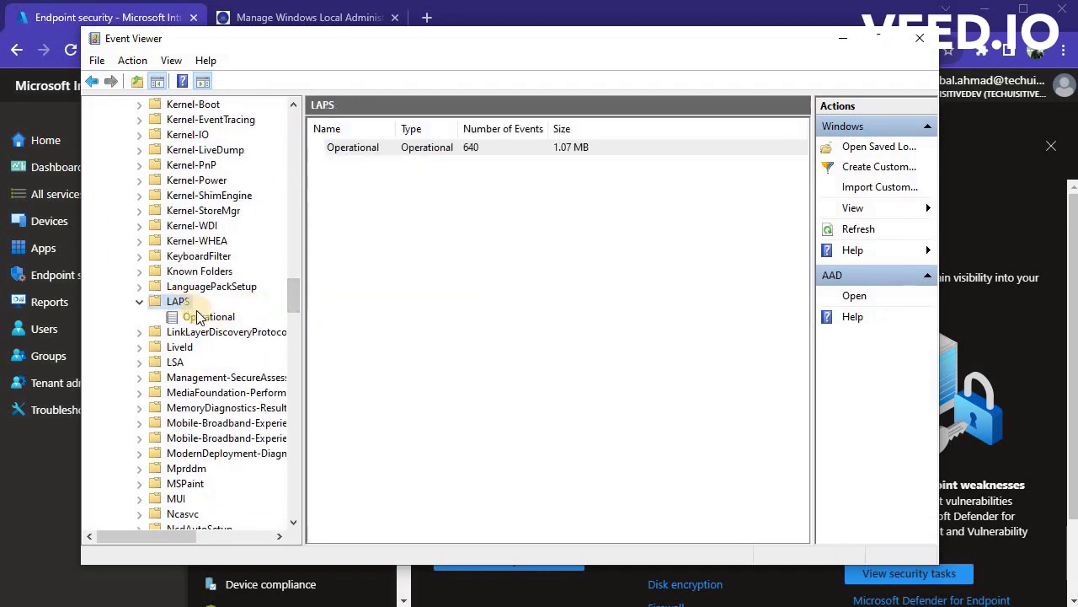
{"action": "left_click", "coordinate": [203, 316]}
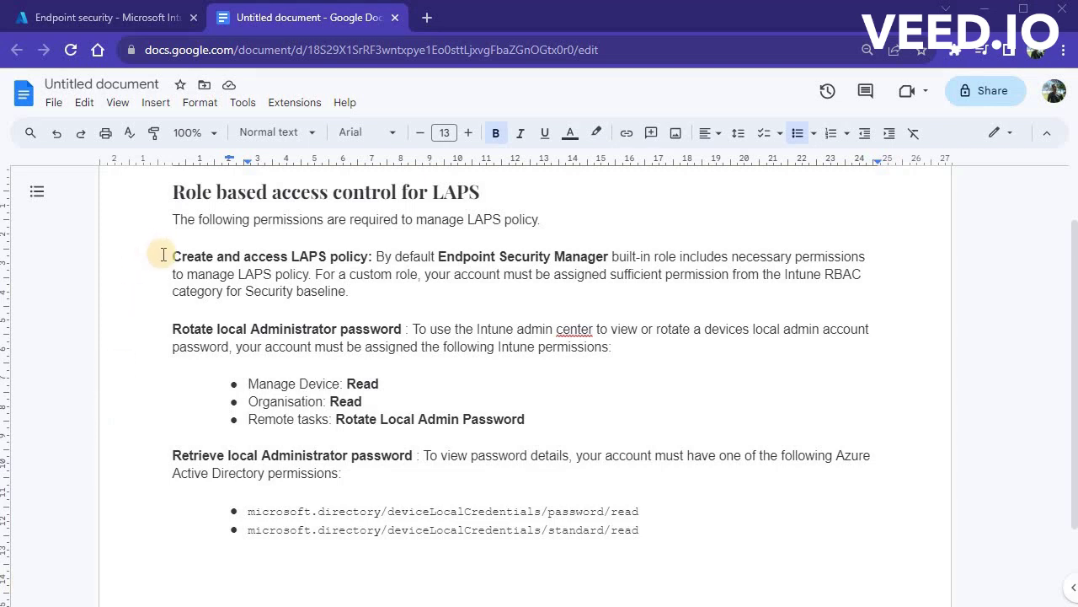
In the Google Docs document on LAPS role-based access control, highlight the policy creation permissions paragraph and the password rotation permissions section.
{"action": "left_click_drag", "start_coordinate": [171, 256], "coordinate": [380, 290]}
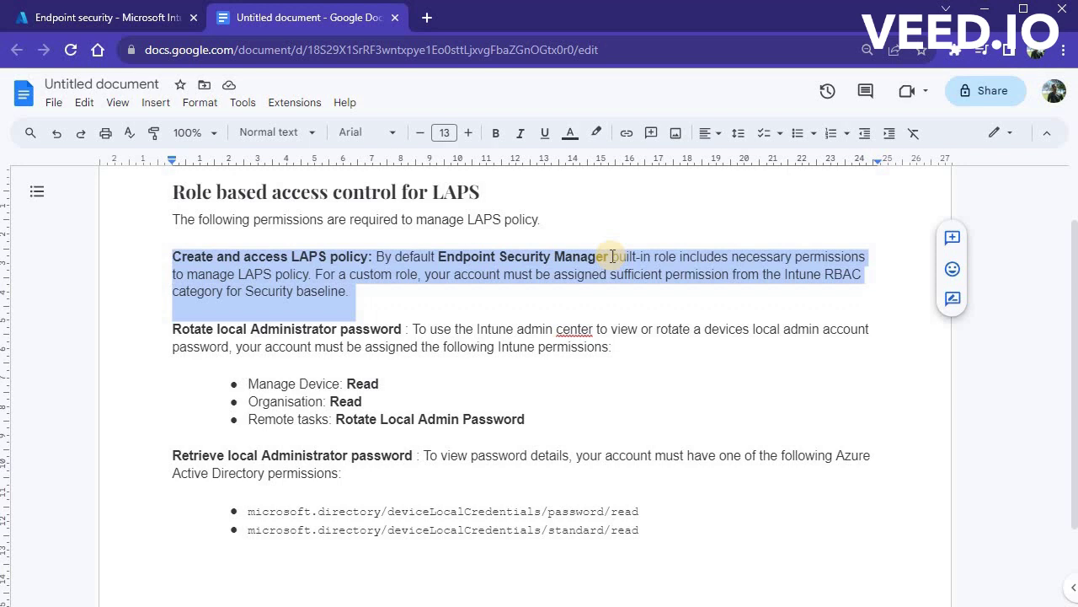
{"action": "left_click_drag", "start_coordinate": [173, 328], "coordinate": [536, 419]}
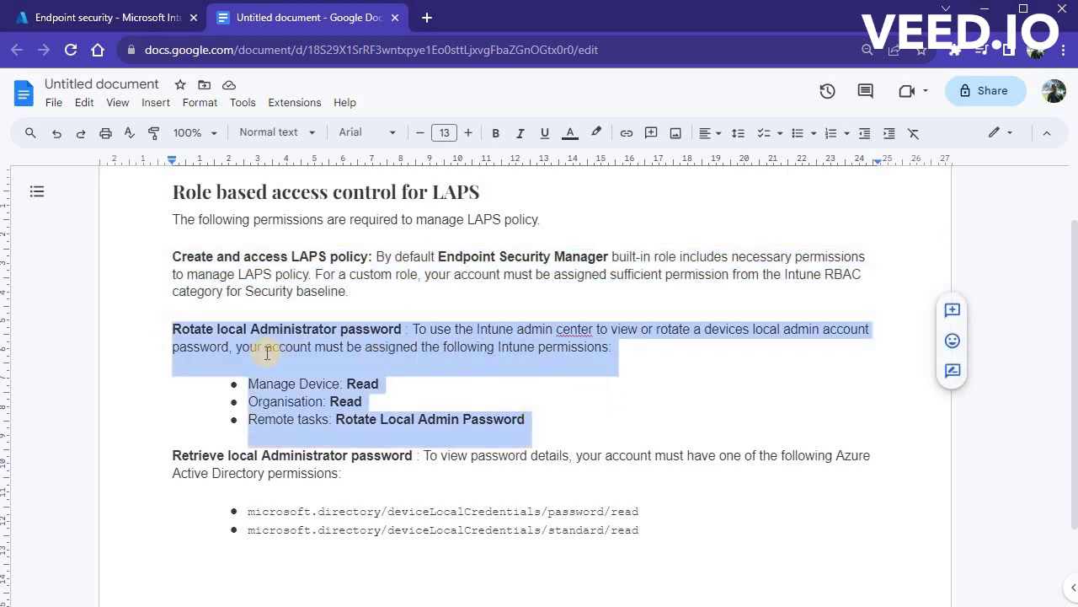